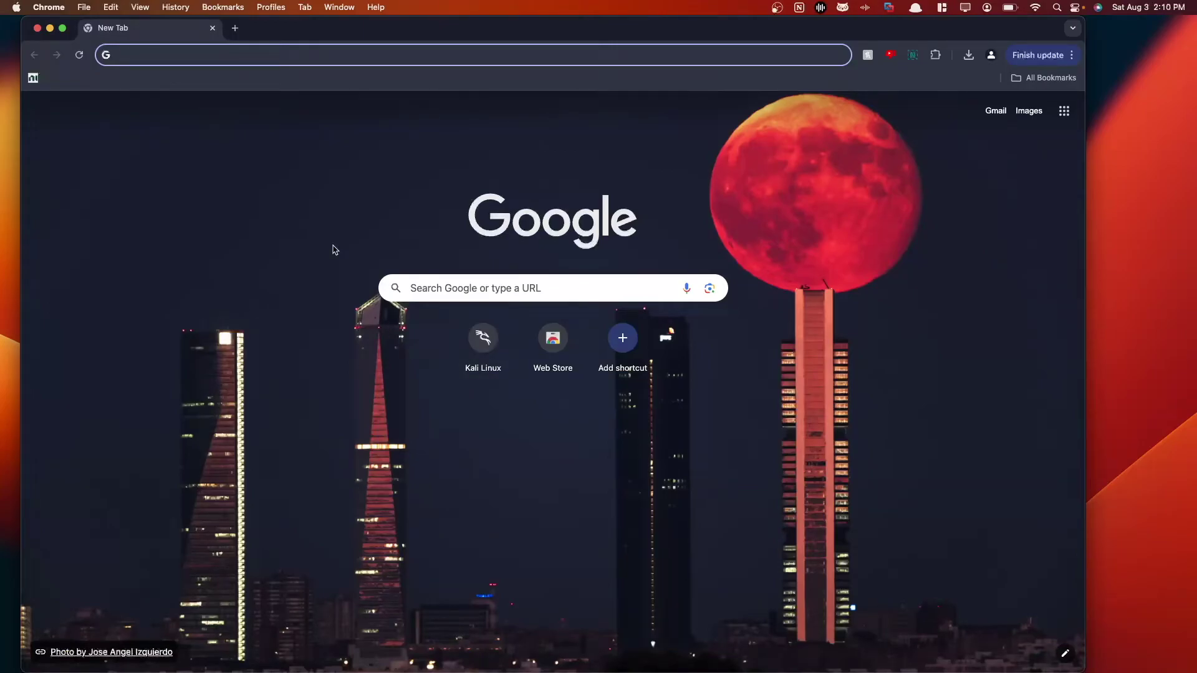
Step: Go to kali.org and open its Get Kali download page
type("kali.org")
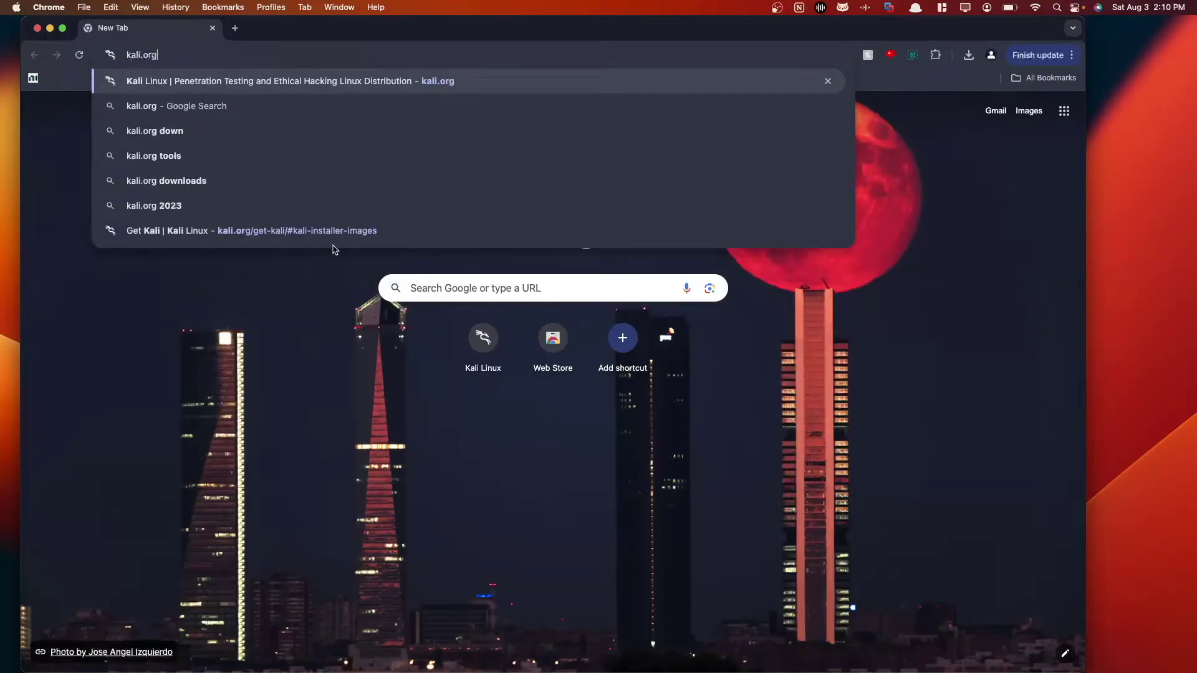
key("Return")
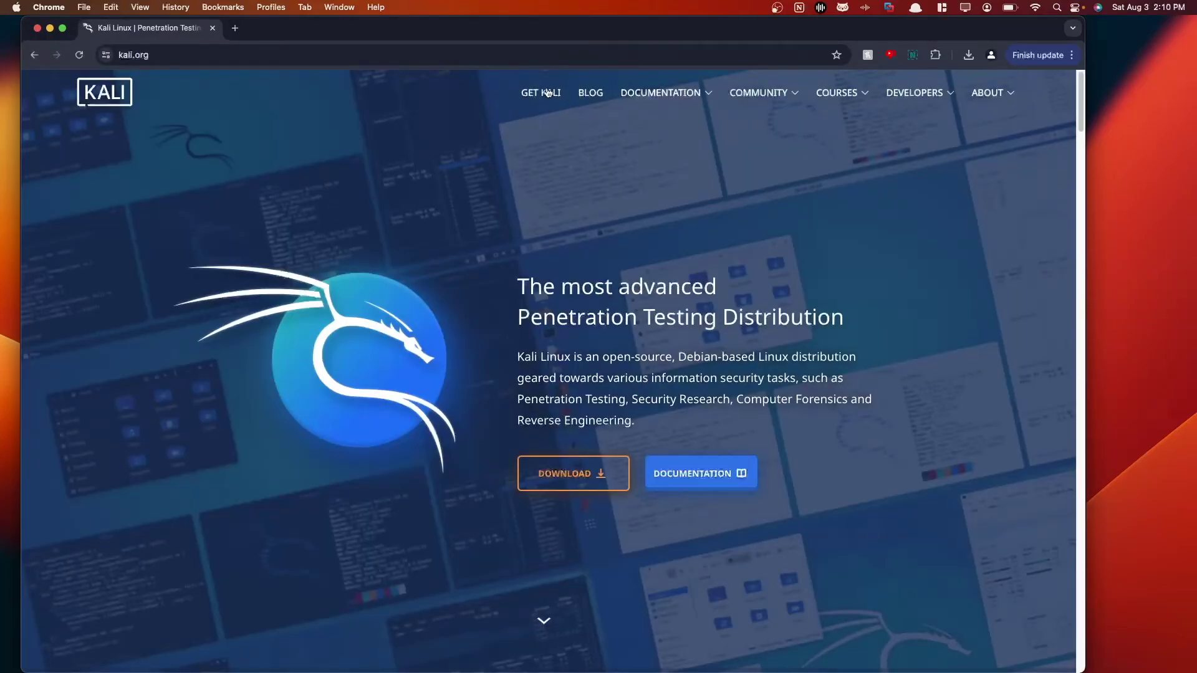
left_click(541, 91)
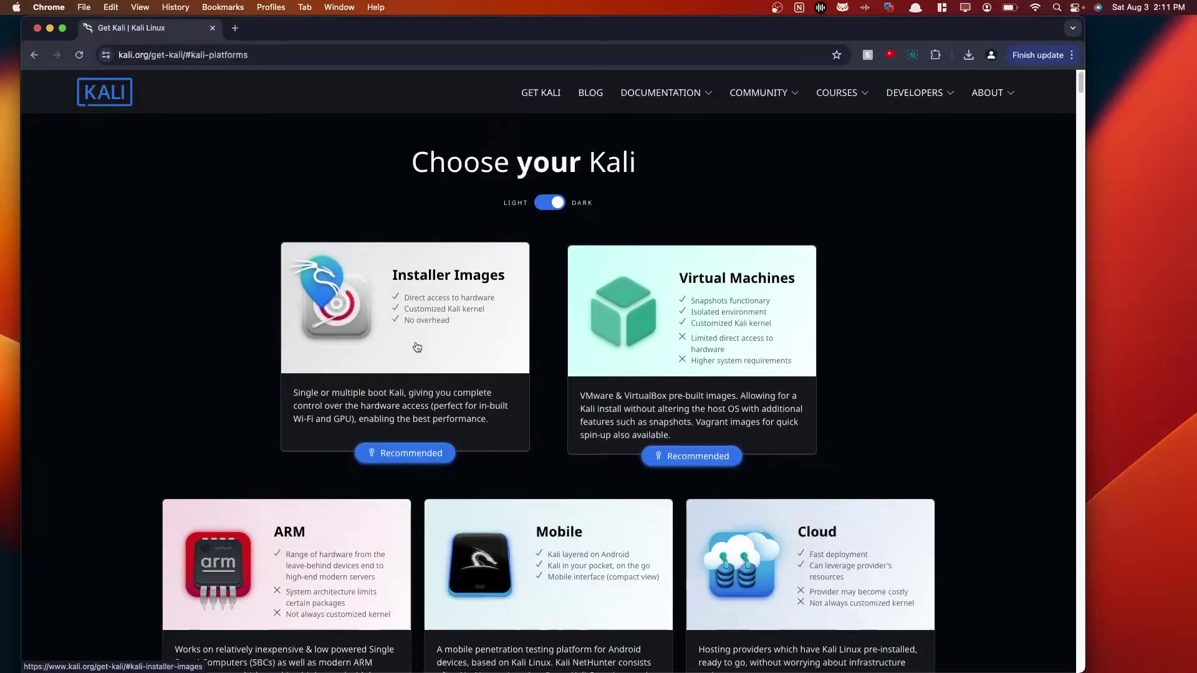
Step: Start downloading the Apple Silicon (ARM64) Kali installer image from Installer Images
left_click(423, 287)
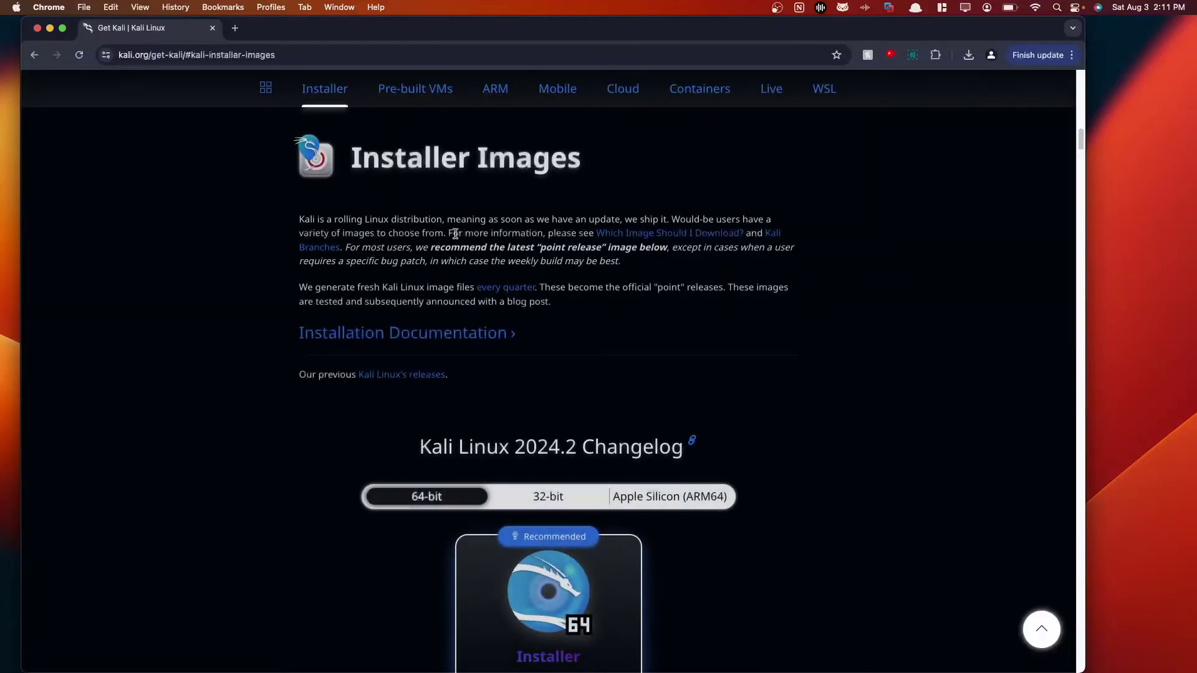
scroll(729, 371, "down", 3)
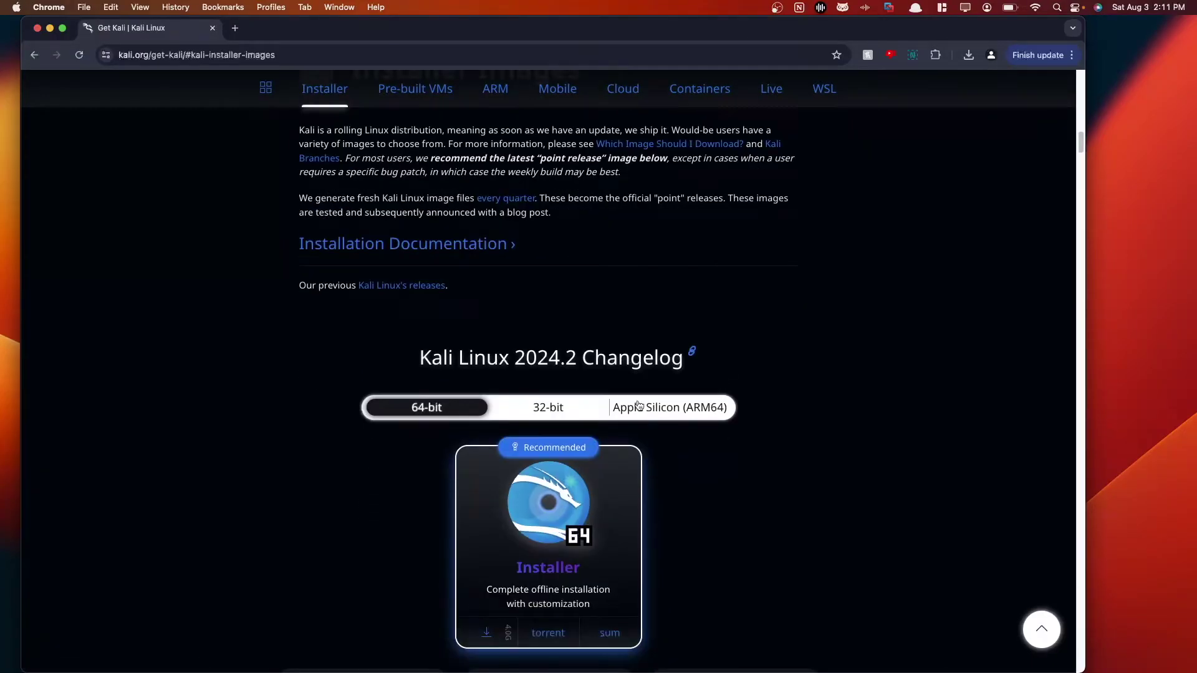
left_click(694, 411)
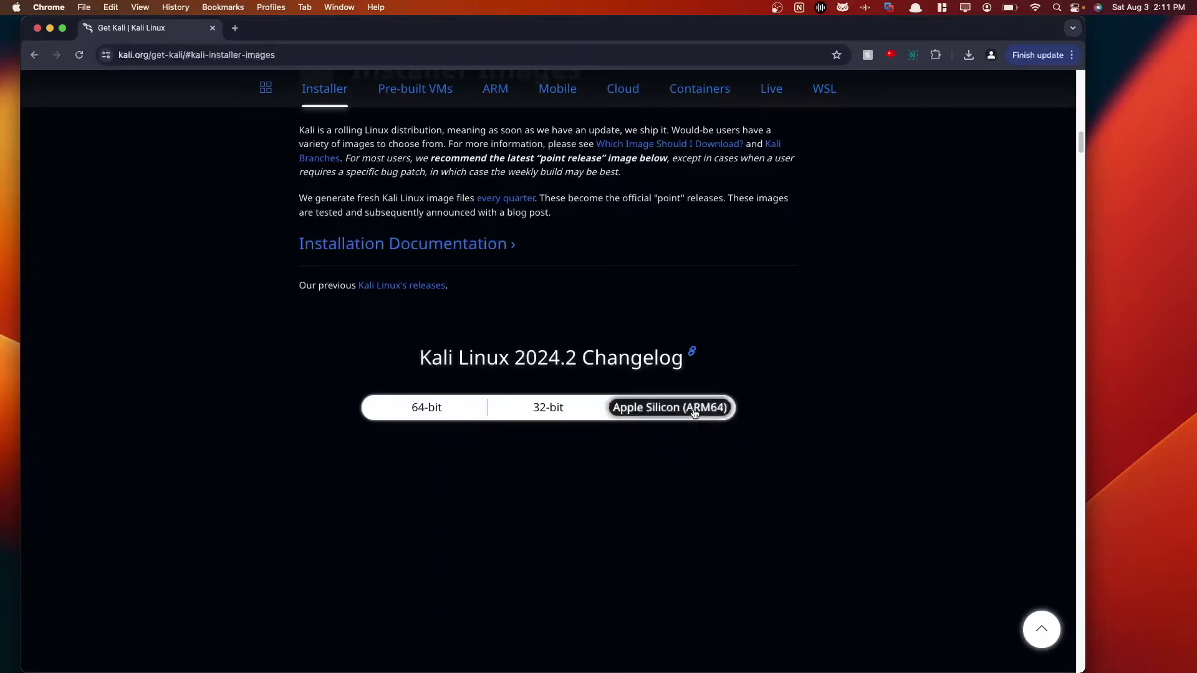
scroll(667, 452, "down", 1)
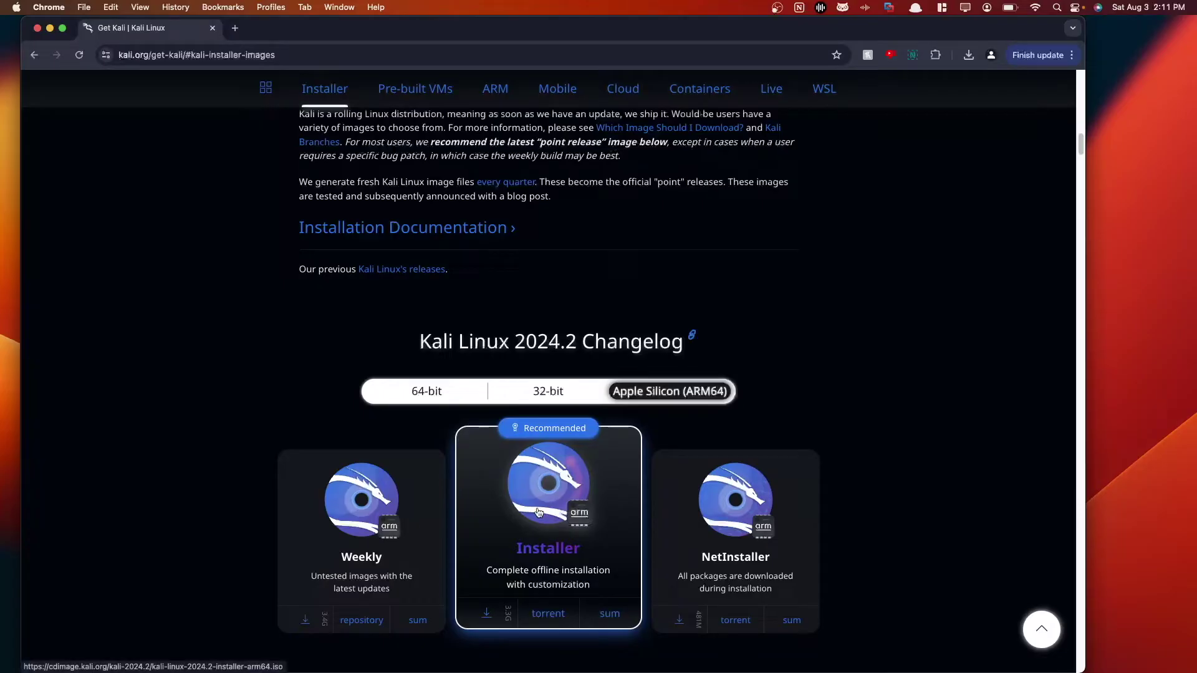
left_click(539, 488)
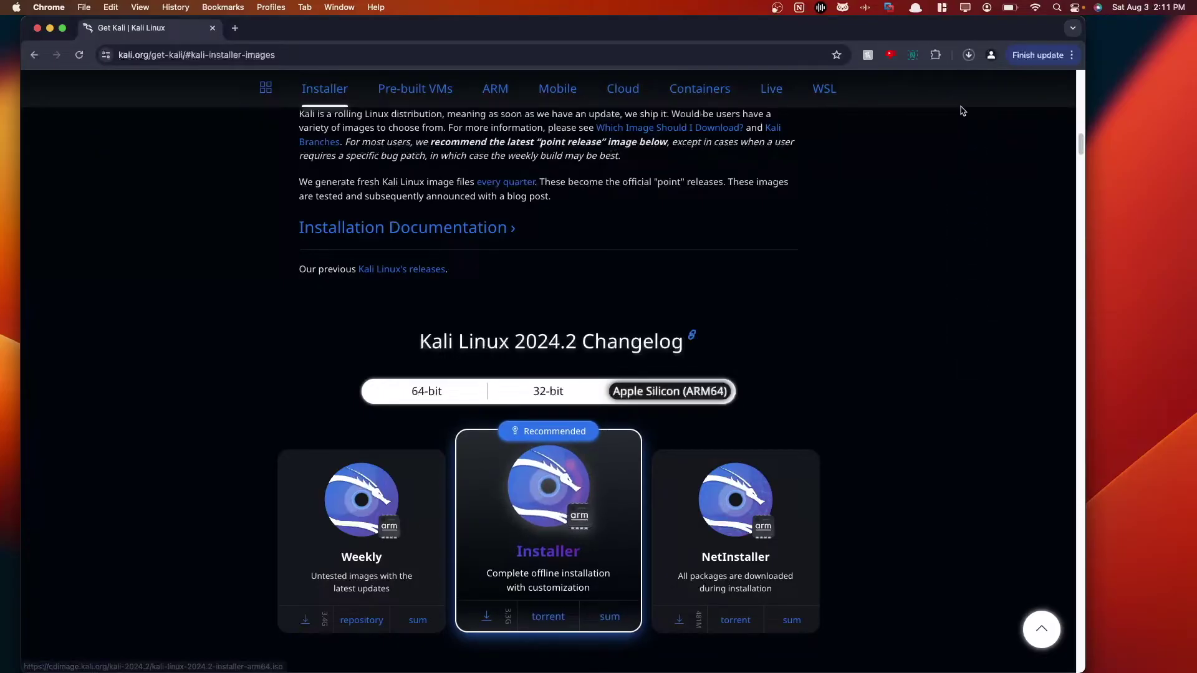
Step: Cancel the in-progress ARM64 installer download from the browser's downloads list
left_click(966, 57)
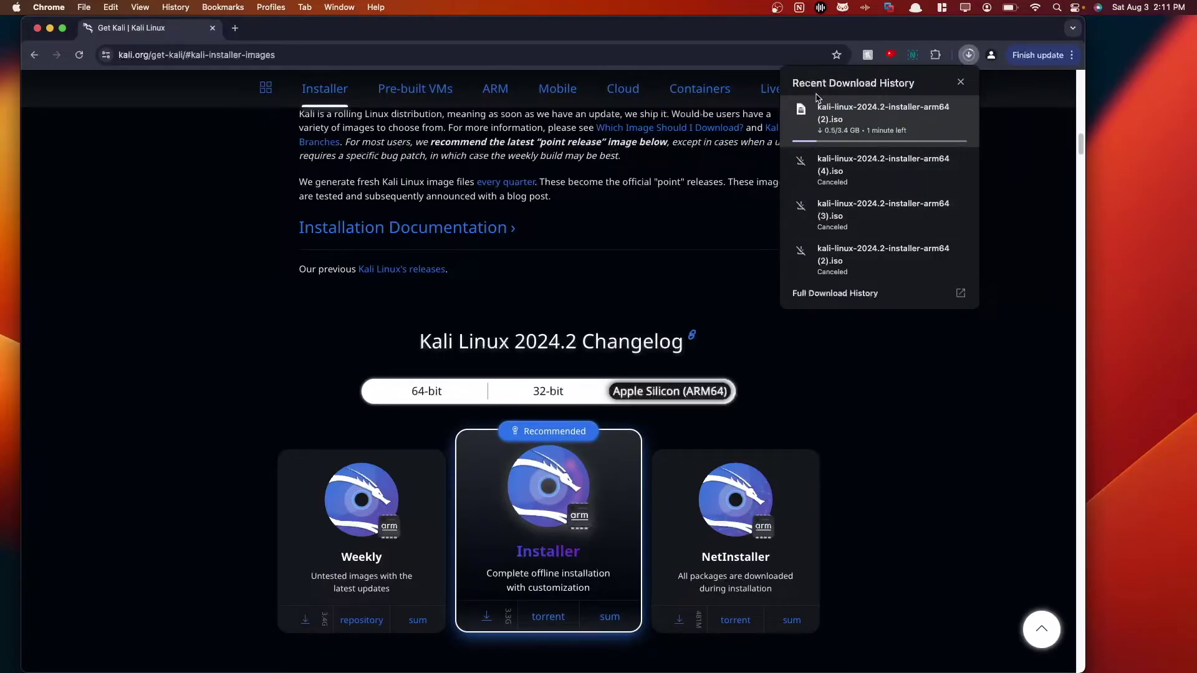
mouse_move(932, 126)
left_click(958, 109)
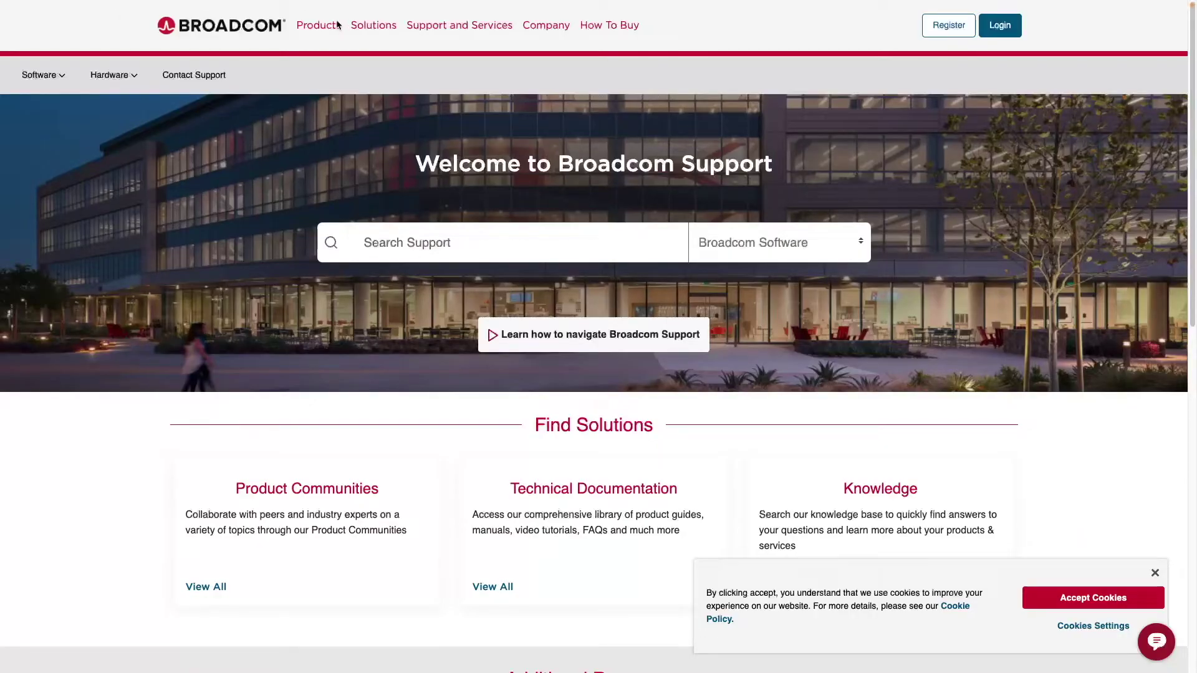
Step: Begin a new Broadcom account registration, submitting the email address and captcha
left_click(941, 25)
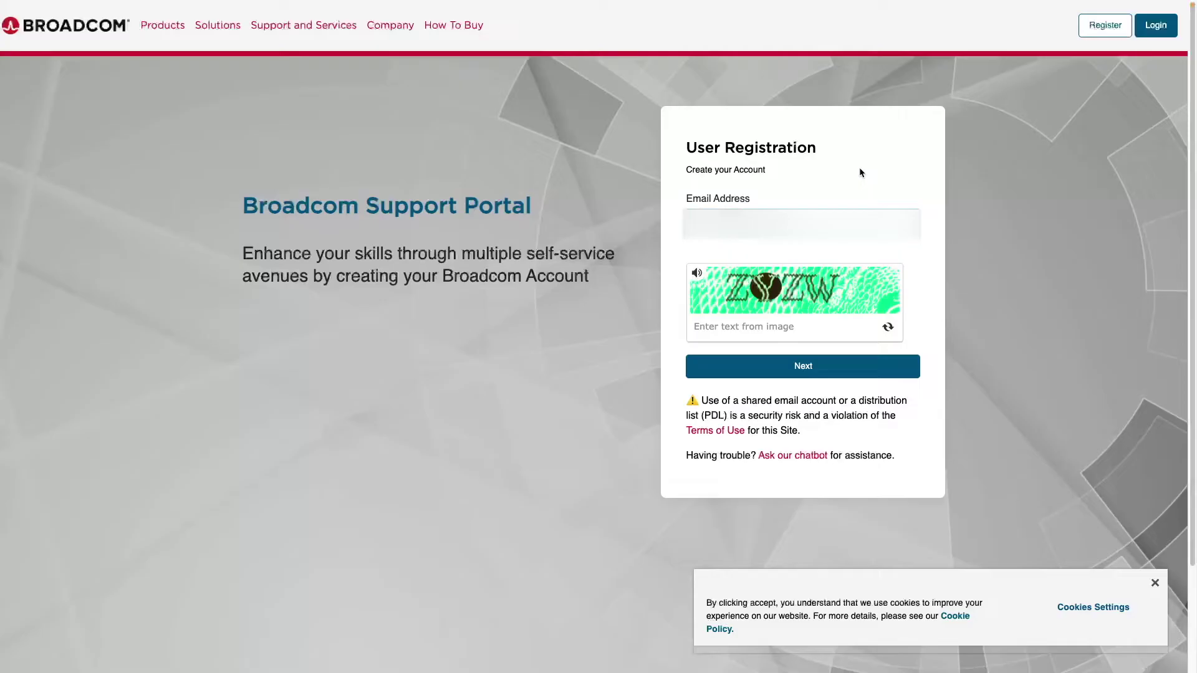
left_click(812, 326)
key("Caps_Lock")
type("ZY")
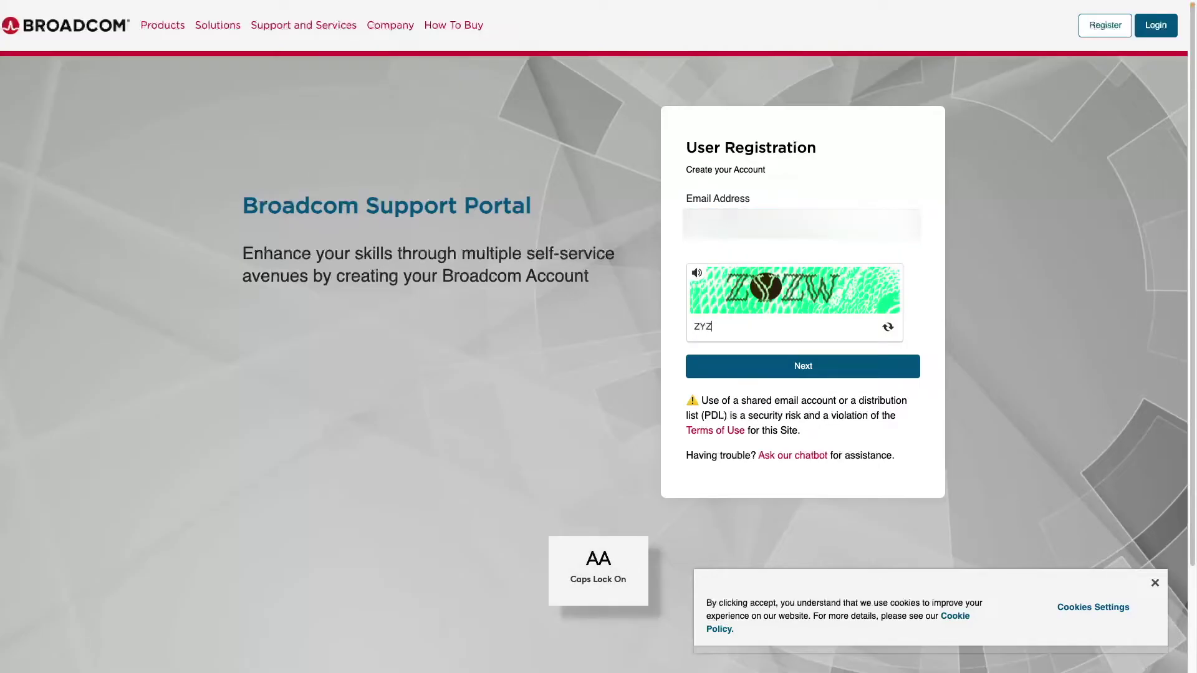
type("ZW")
key("Caps_Lock")
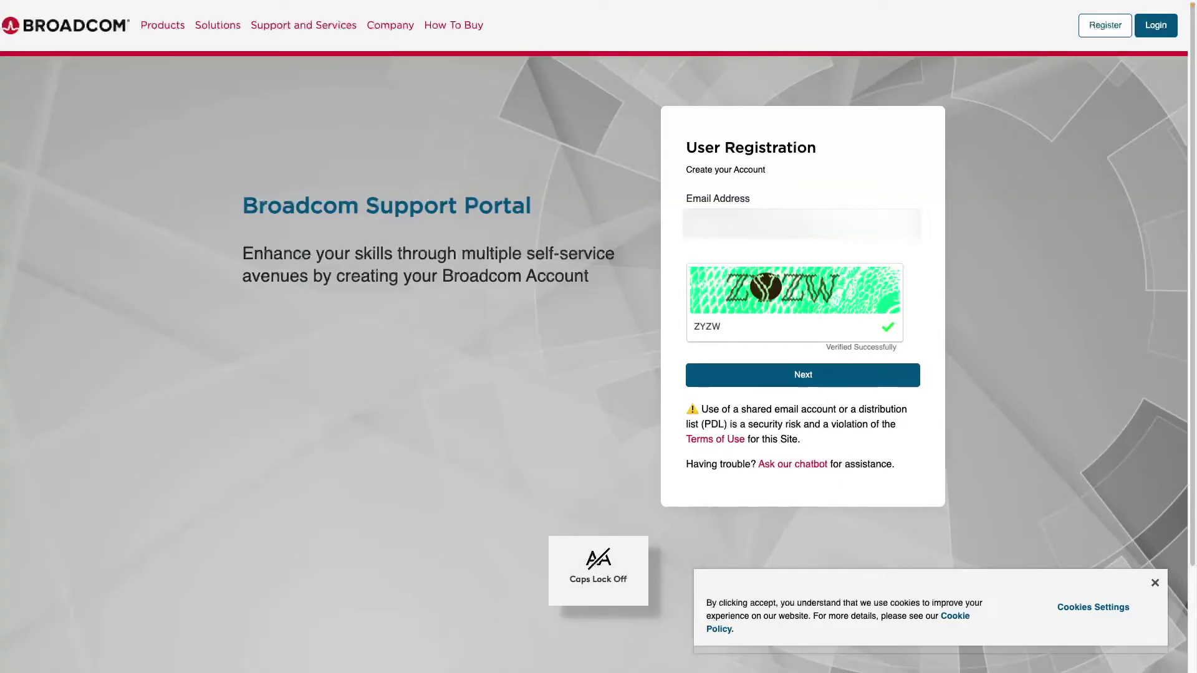
left_click(857, 383)
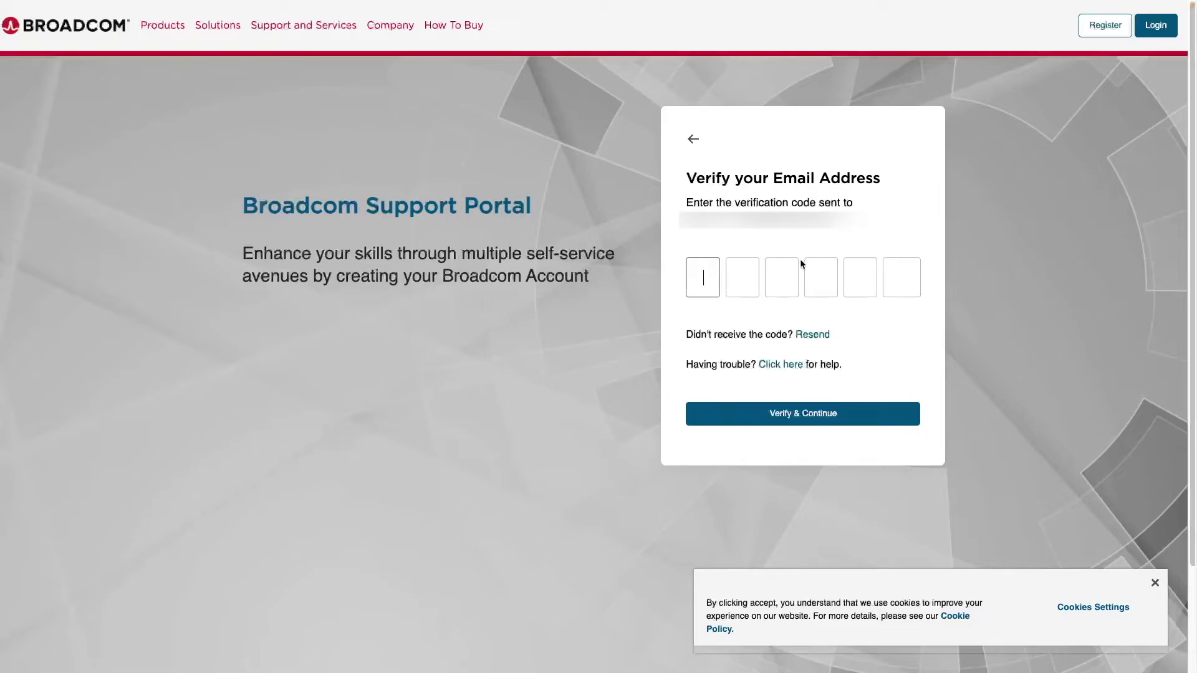
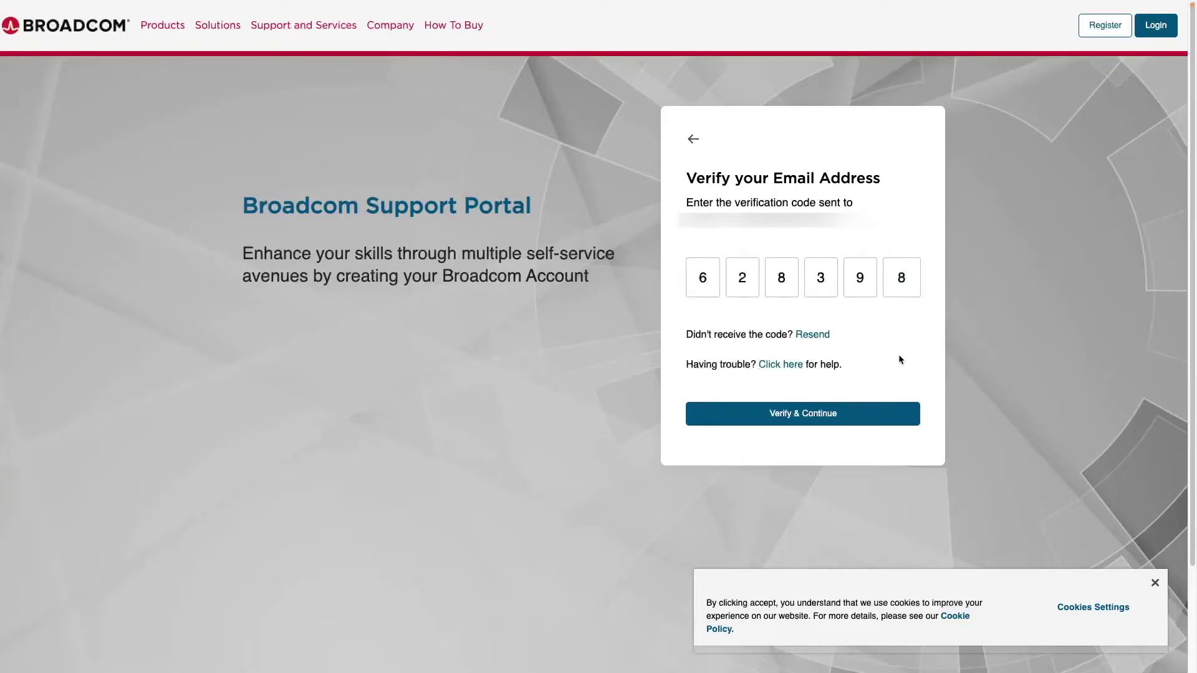
Step: Paste the emailed six-digit verification code and verify it to reach the registration form
left_click(855, 414)
left_click(765, 206)
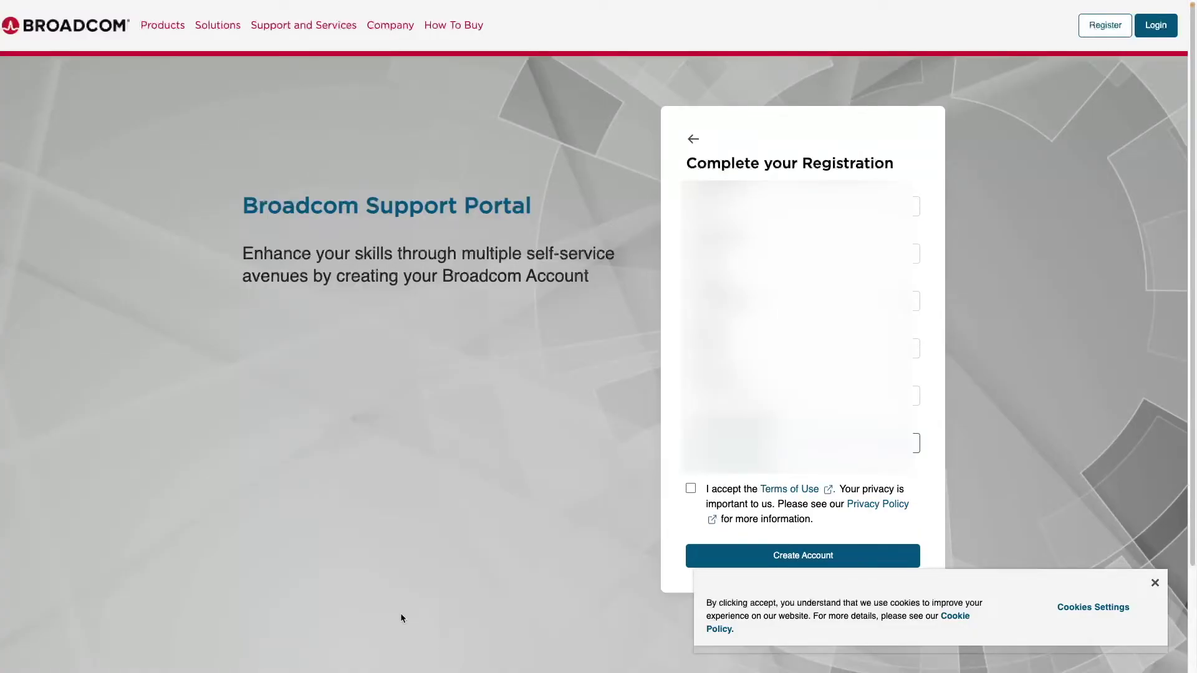
Step: Accept the Terms of Use, create the Broadcom account, and skip building the profile
left_click(691, 488)
left_click(768, 555)
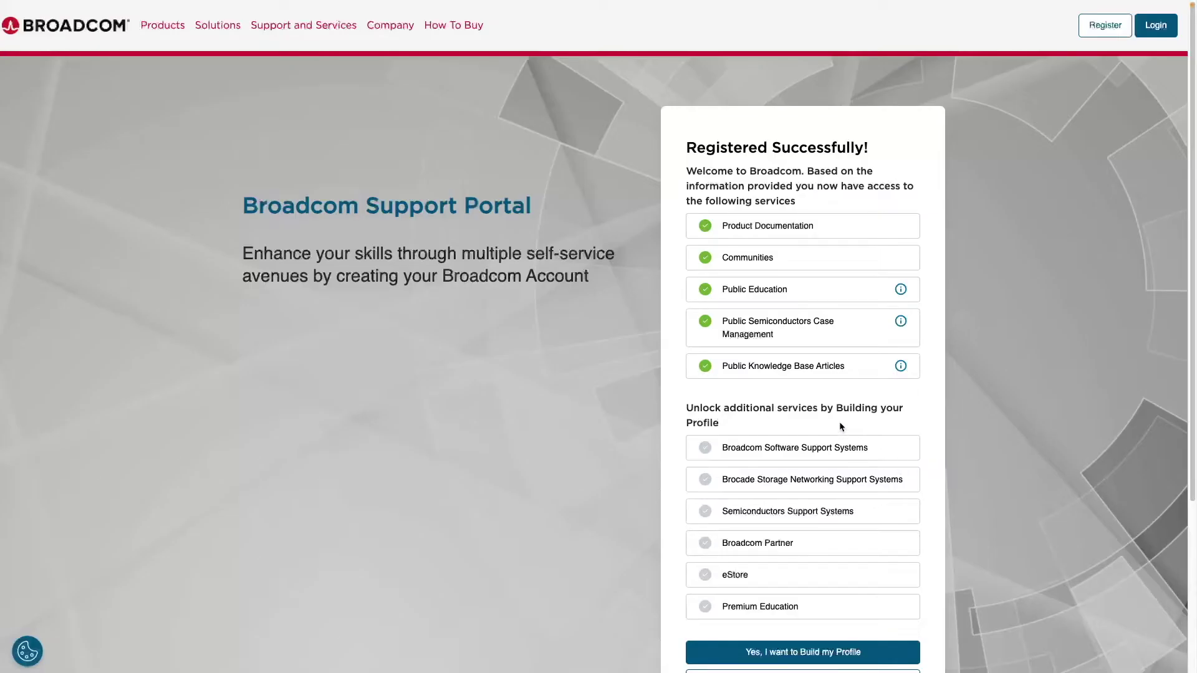
scroll(855, 459, "down", 2)
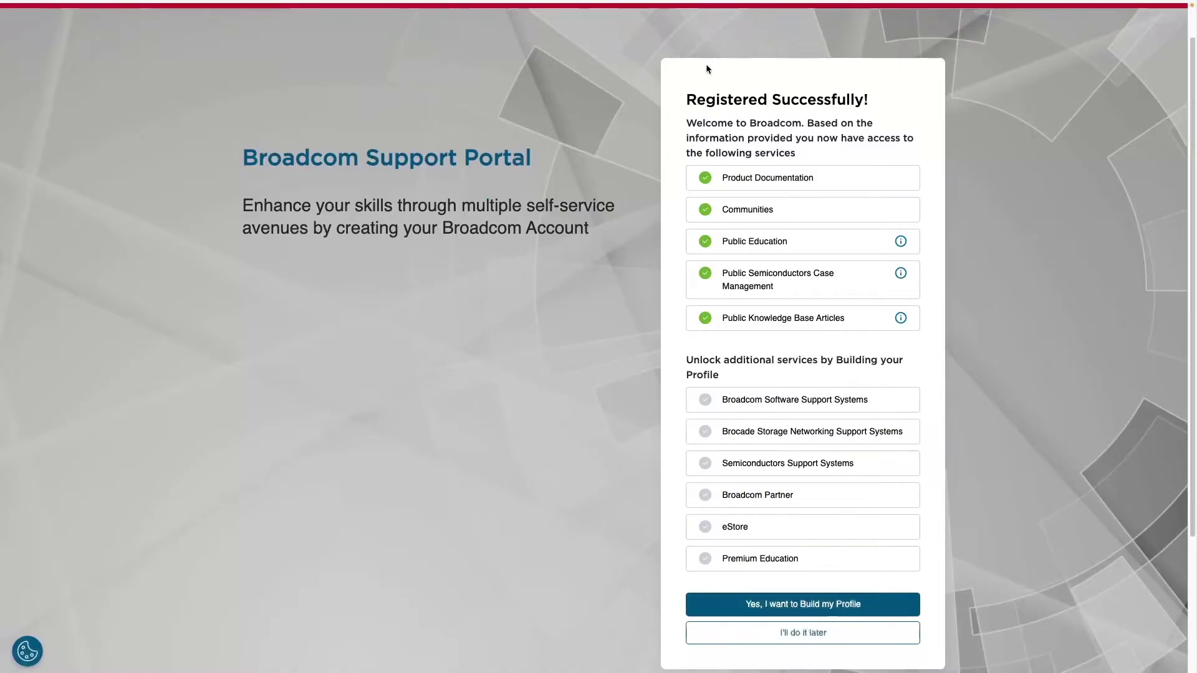
left_click(840, 644)
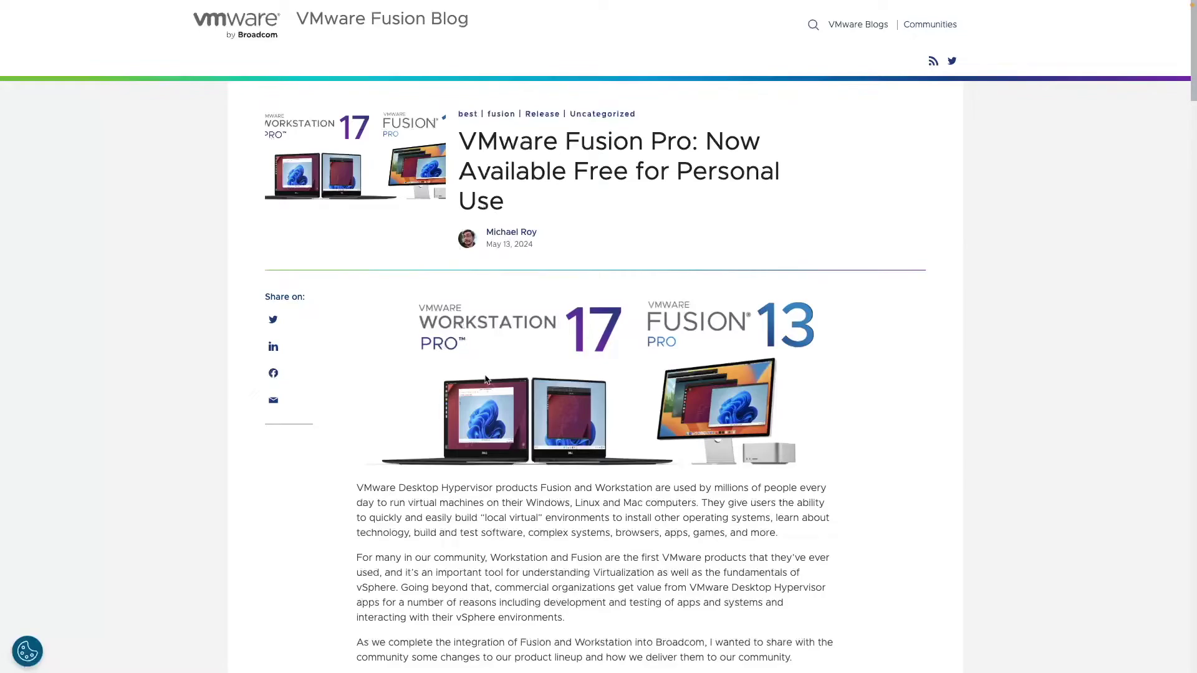
Step: Follow the blog's VMware Fusion Pro Download link and sign in with username and password
scroll(486, 385, "down", 1)
scroll(487, 387, "down", 15)
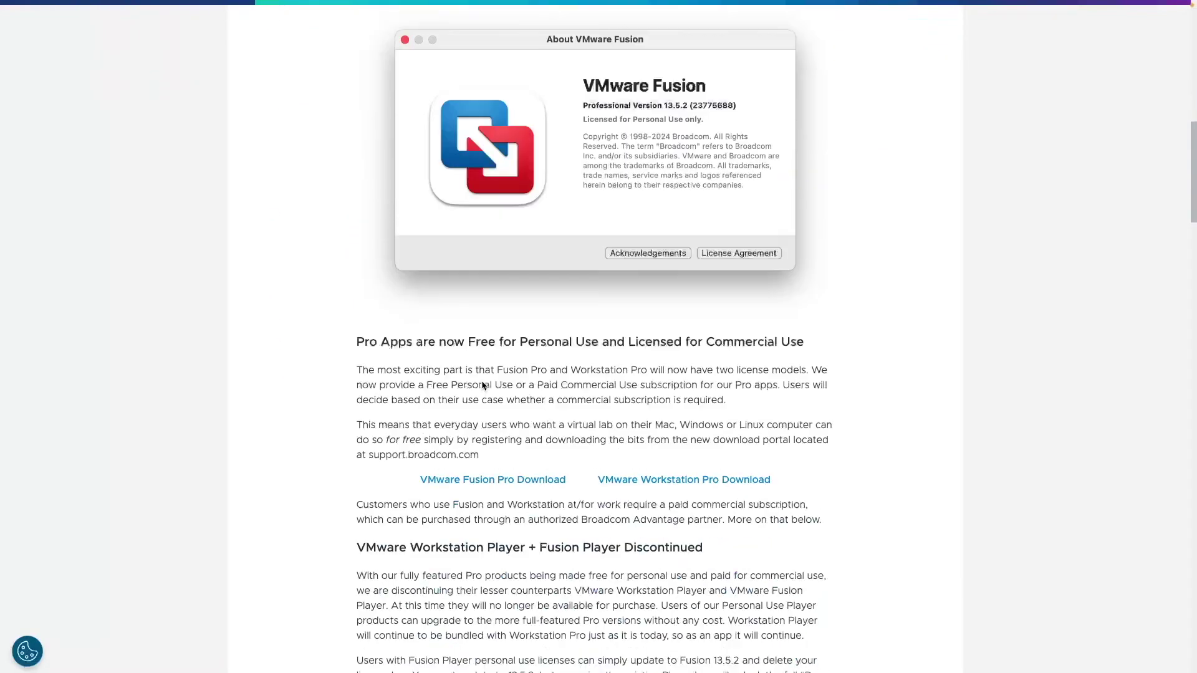
scroll(481, 386, "down", 5)
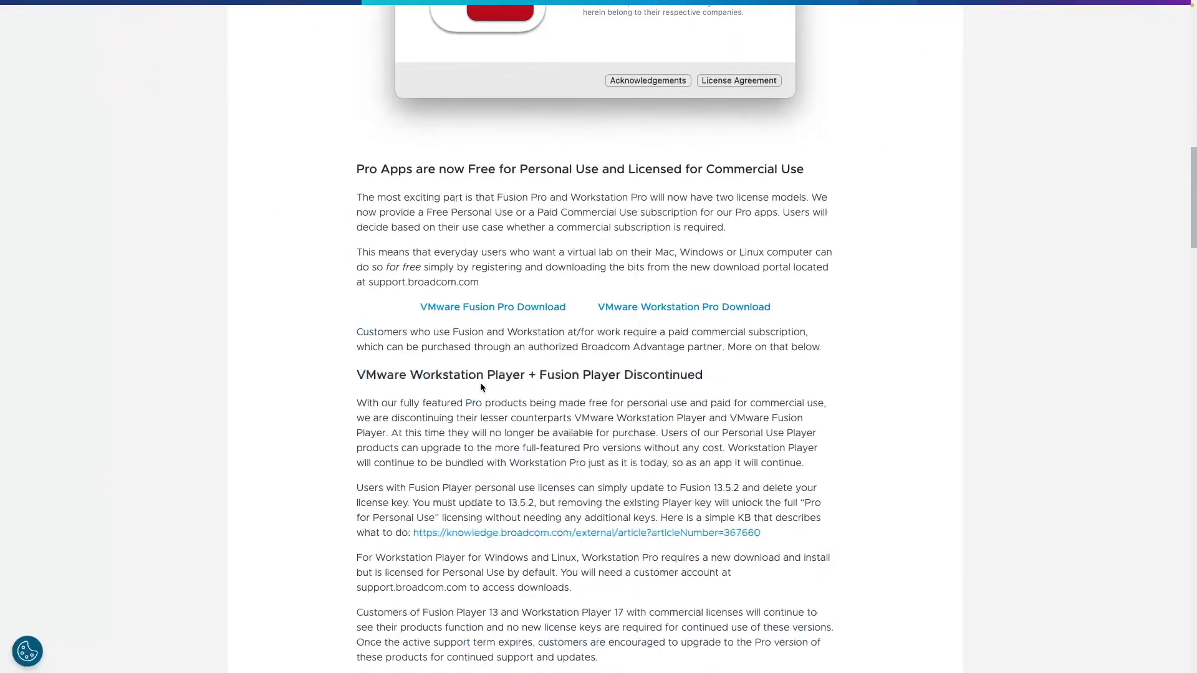
left_click(493, 307)
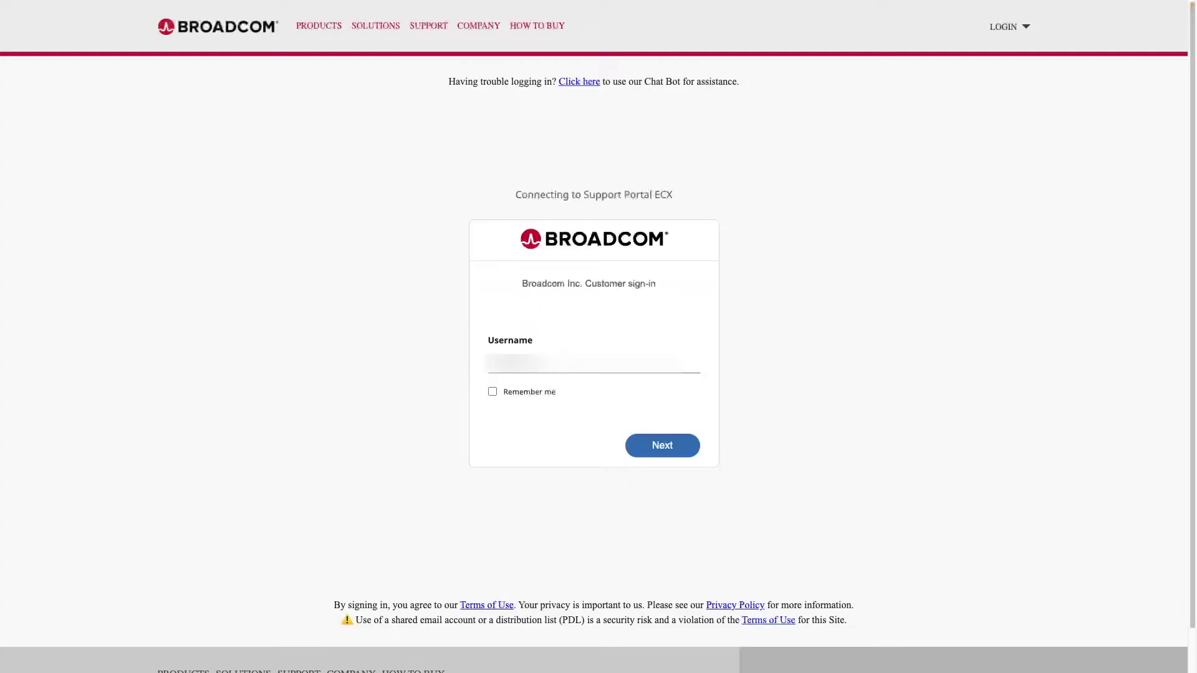
key("Return")
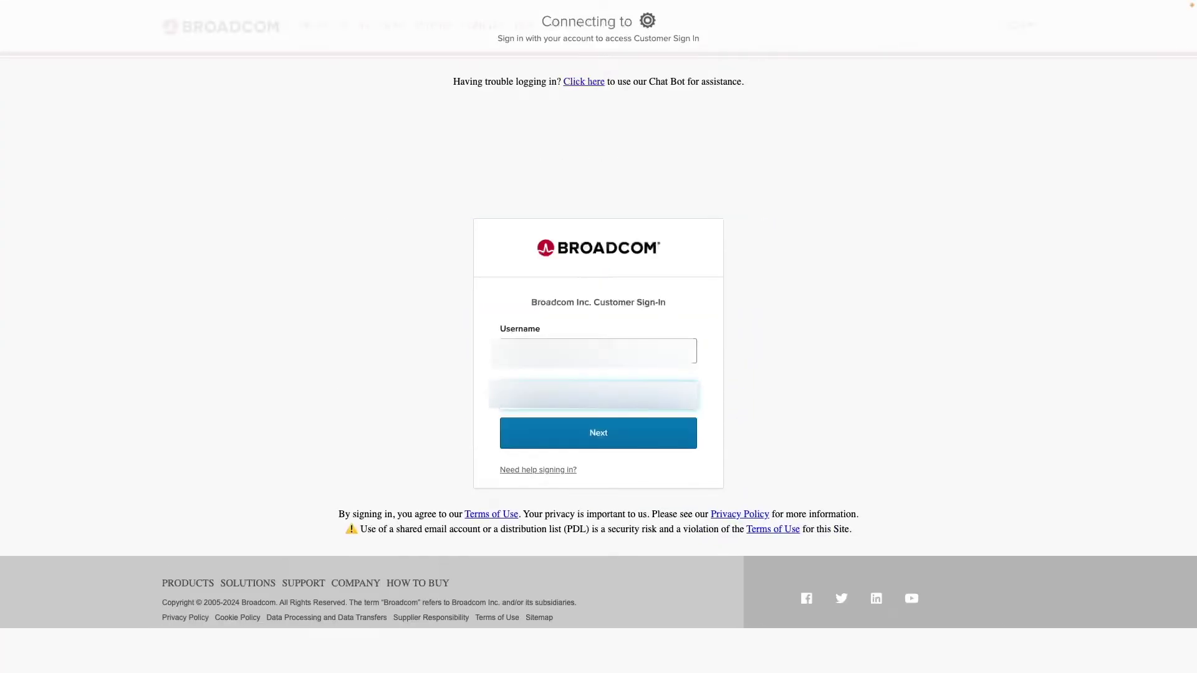
left_click(563, 430)
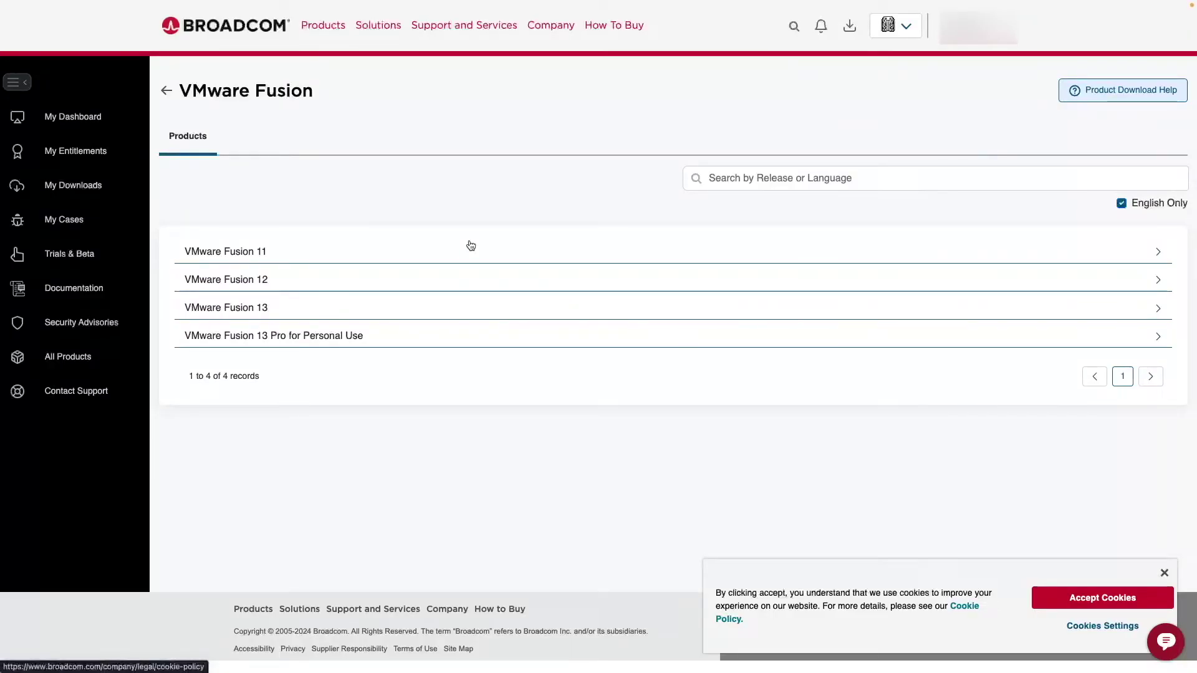
Step: Open the Fusion 13 Pro for Personal Use 13.5.2 release, agree to the terms, and start the download
left_click(368, 339)
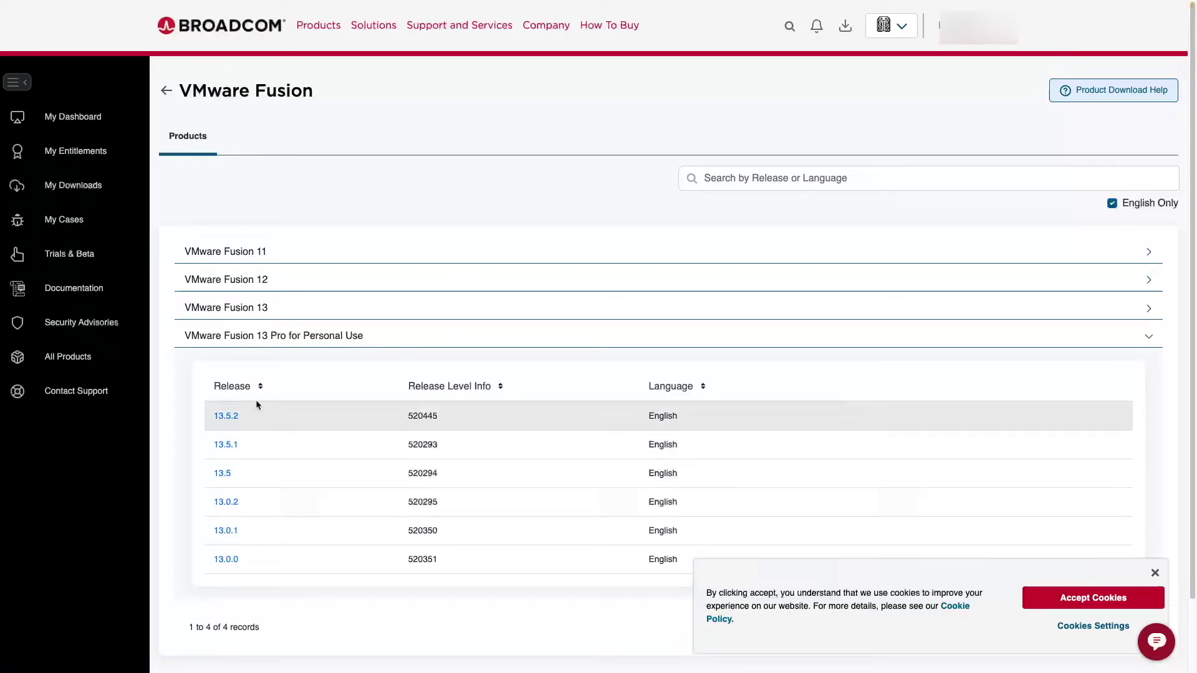
left_click(227, 421)
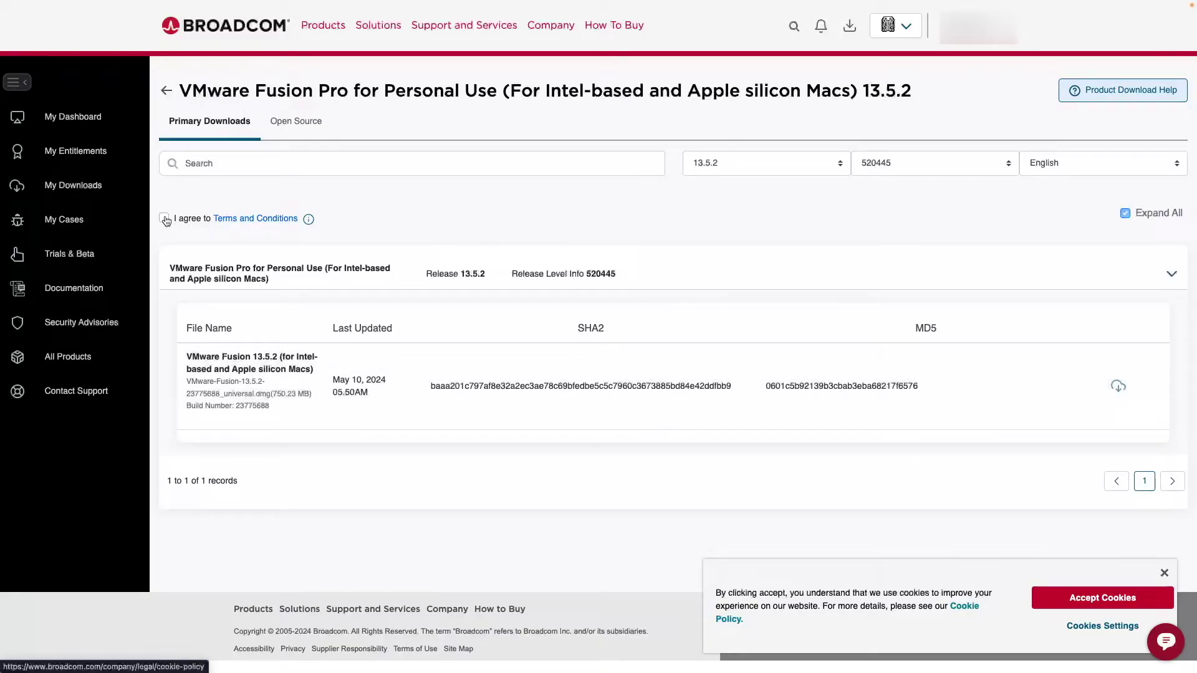
left_click(165, 219)
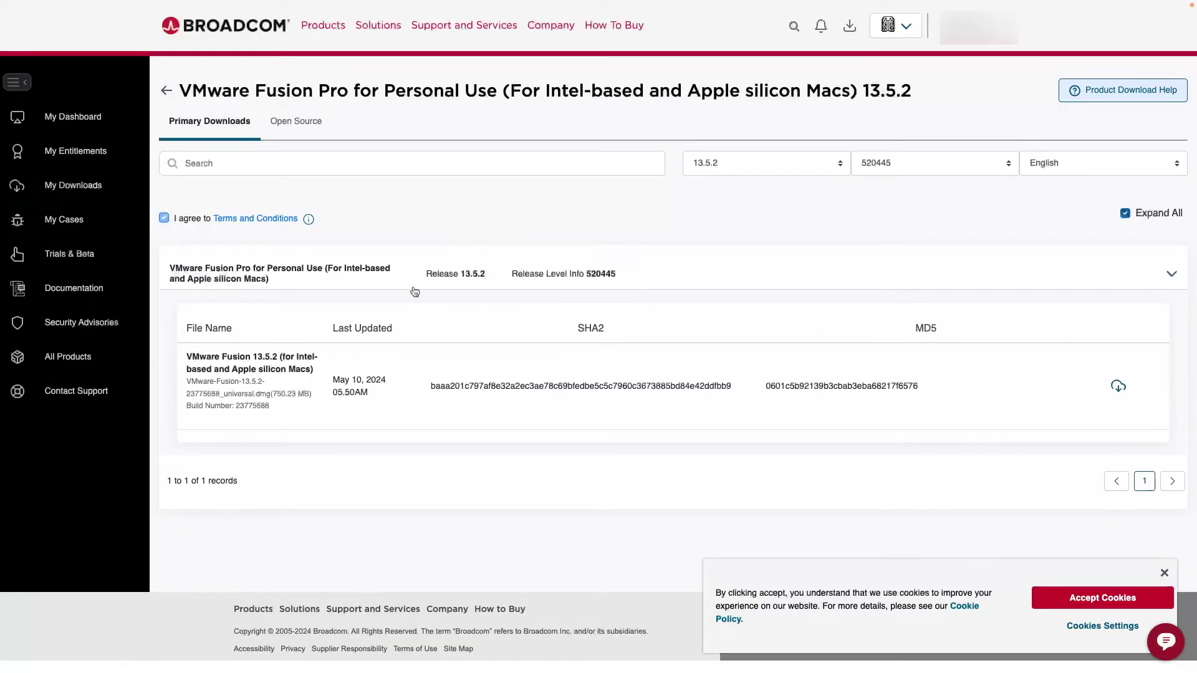
left_click(1145, 592)
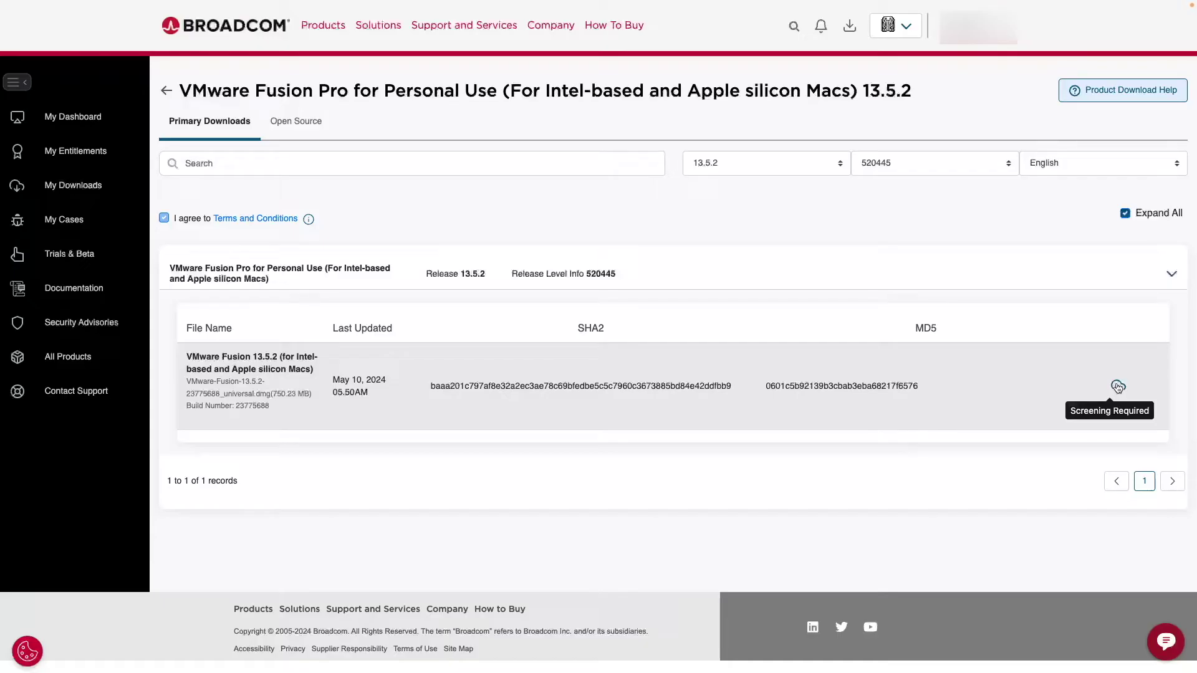
left_click(1118, 386)
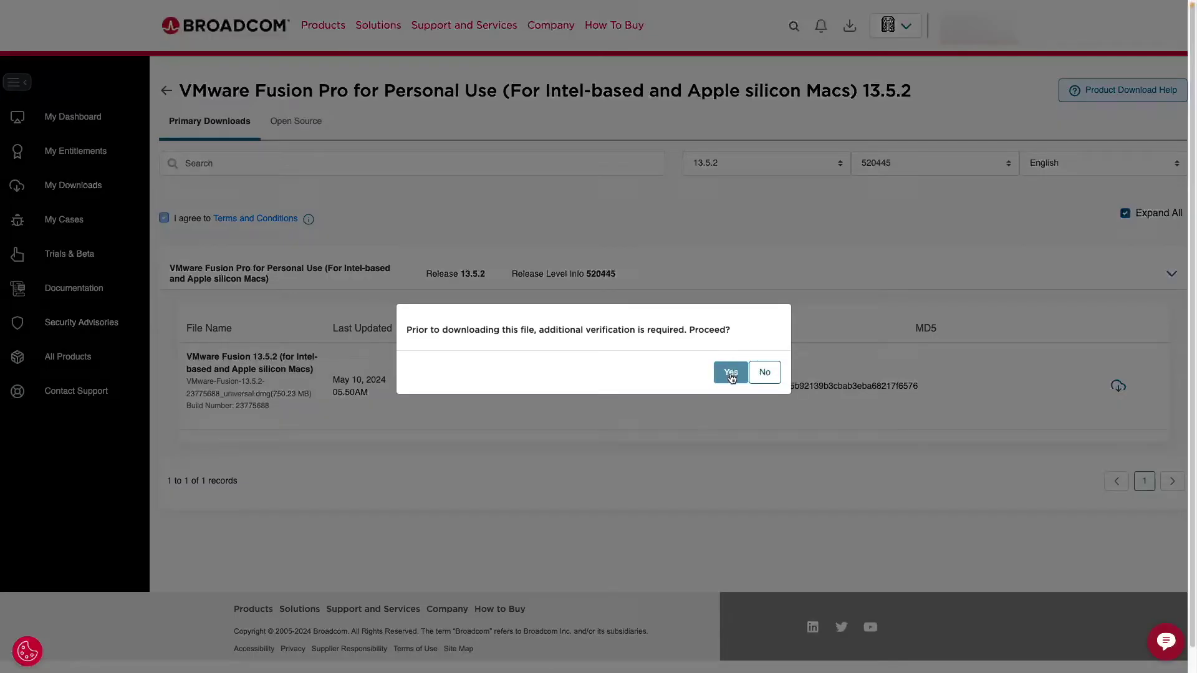
Step: Fill in the Trade Compliance Verification form, then download the VMware Fusion 13.5.2 universal .dmg over HTTPS
left_click(731, 373)
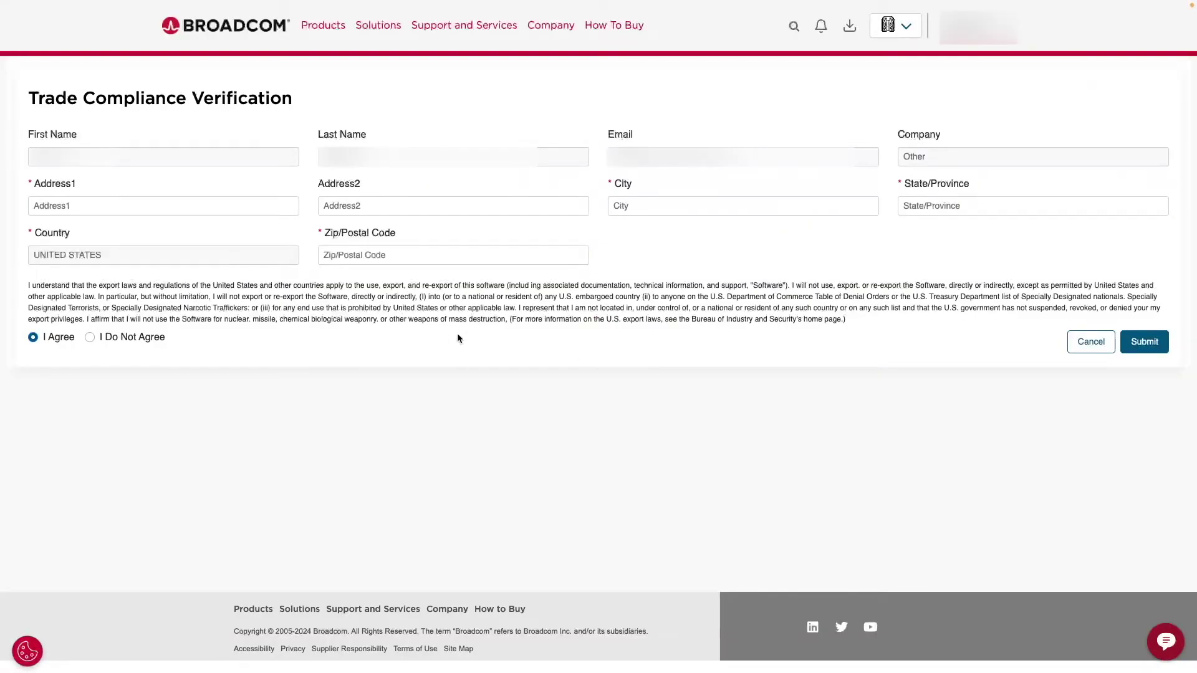
left_click(170, 210)
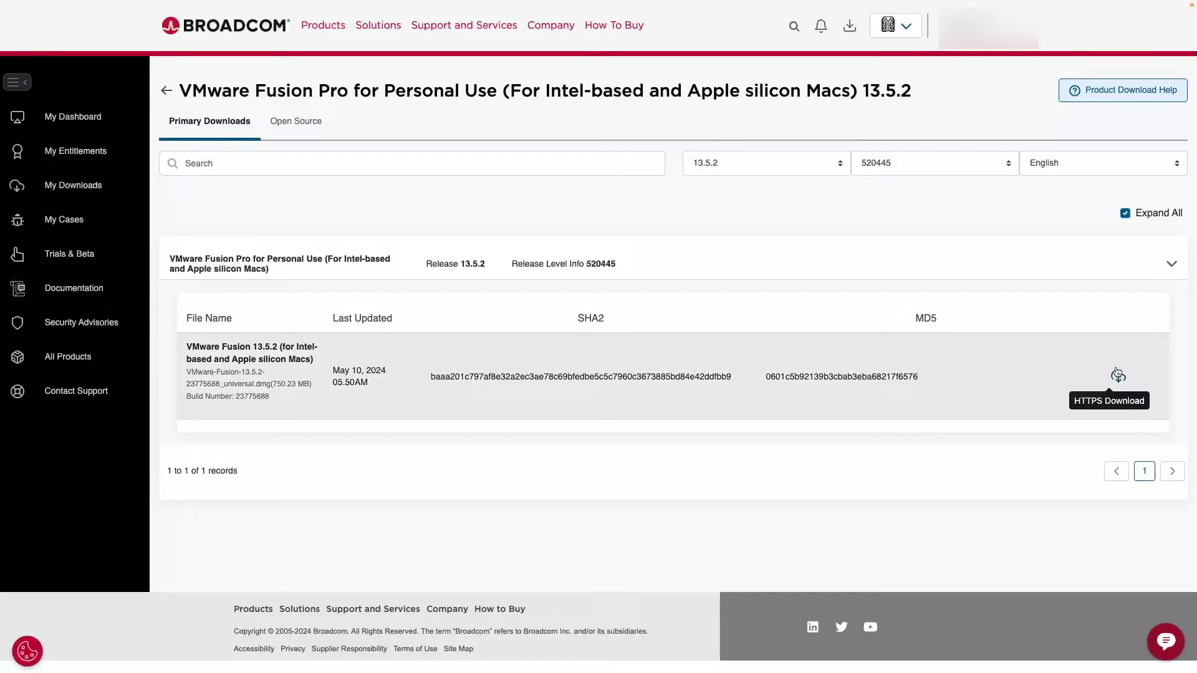
left_click(1118, 377)
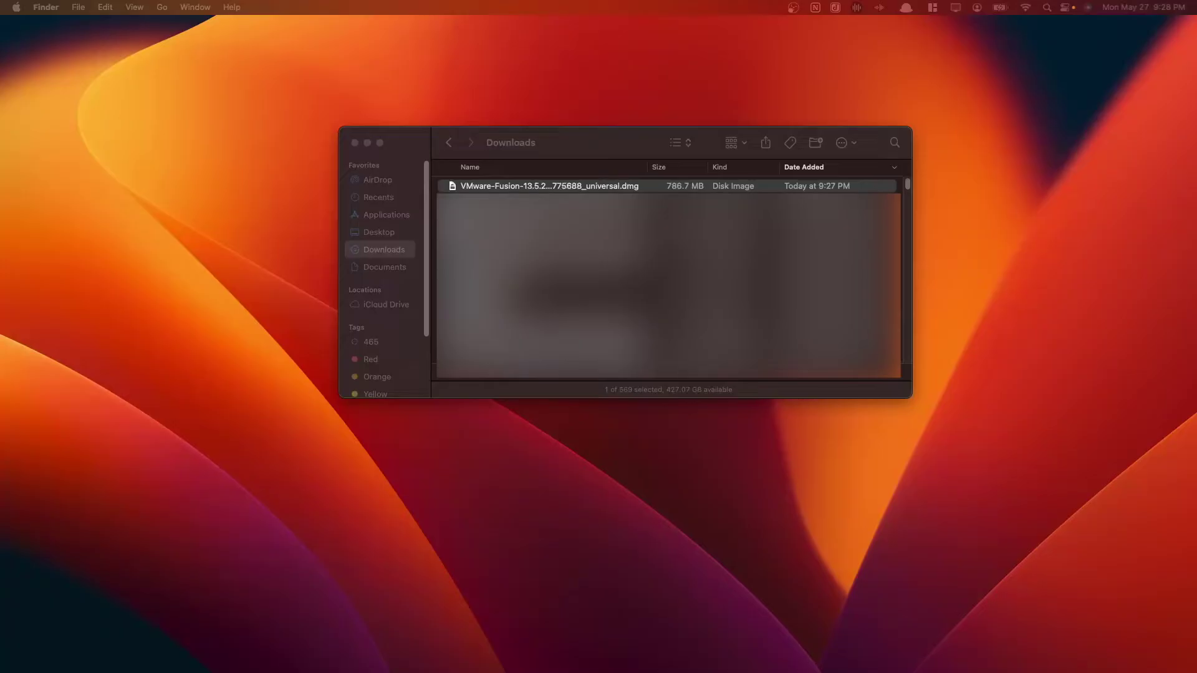
Step: Run VMware Fusion from the downloaded disk image, allowing it to open and authorizing with the admin password
left_click(535, 187)
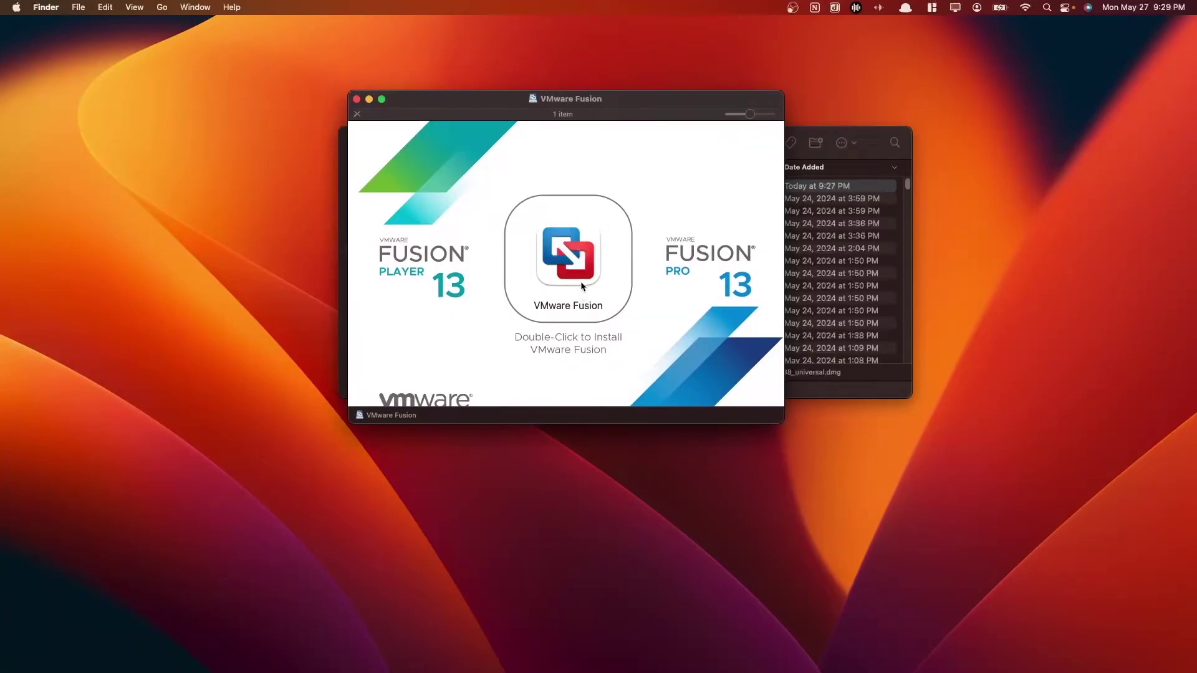
left_click(575, 272)
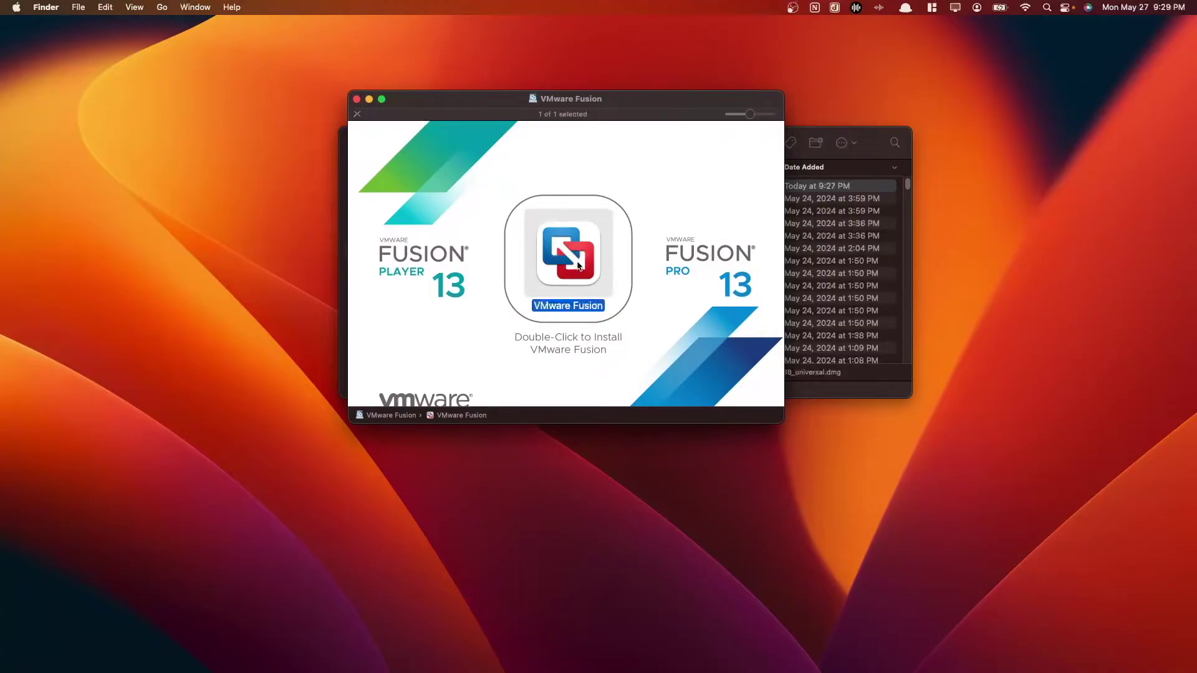
double_click(566, 258)
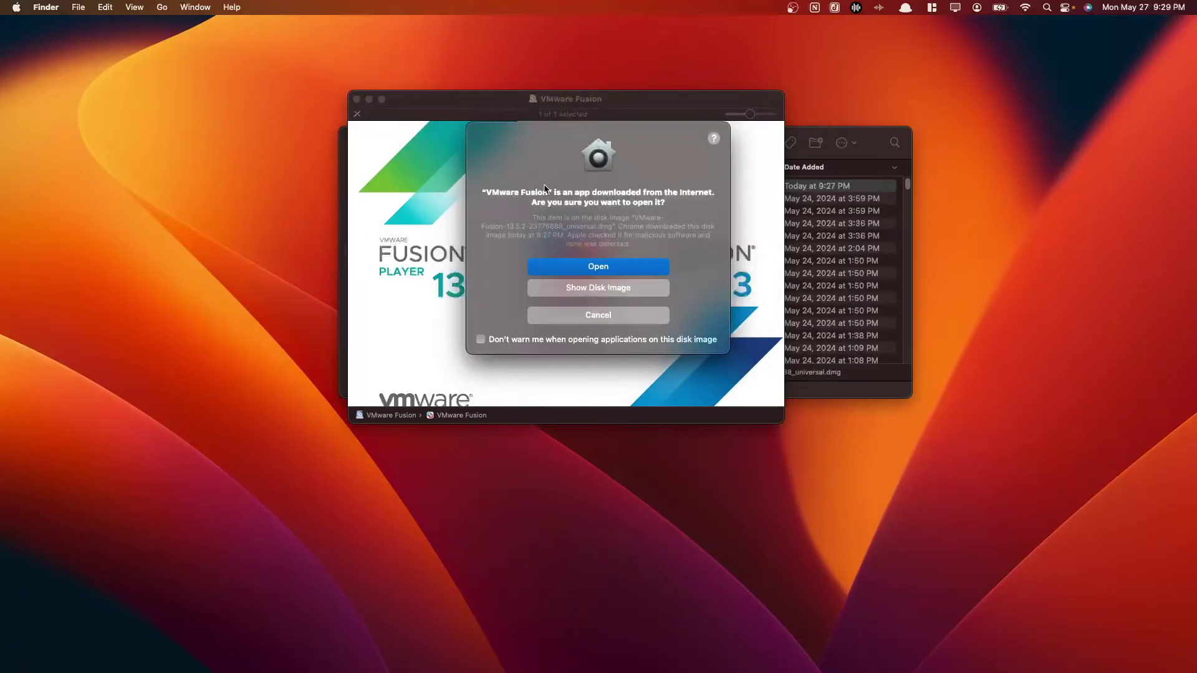
left_click(601, 262)
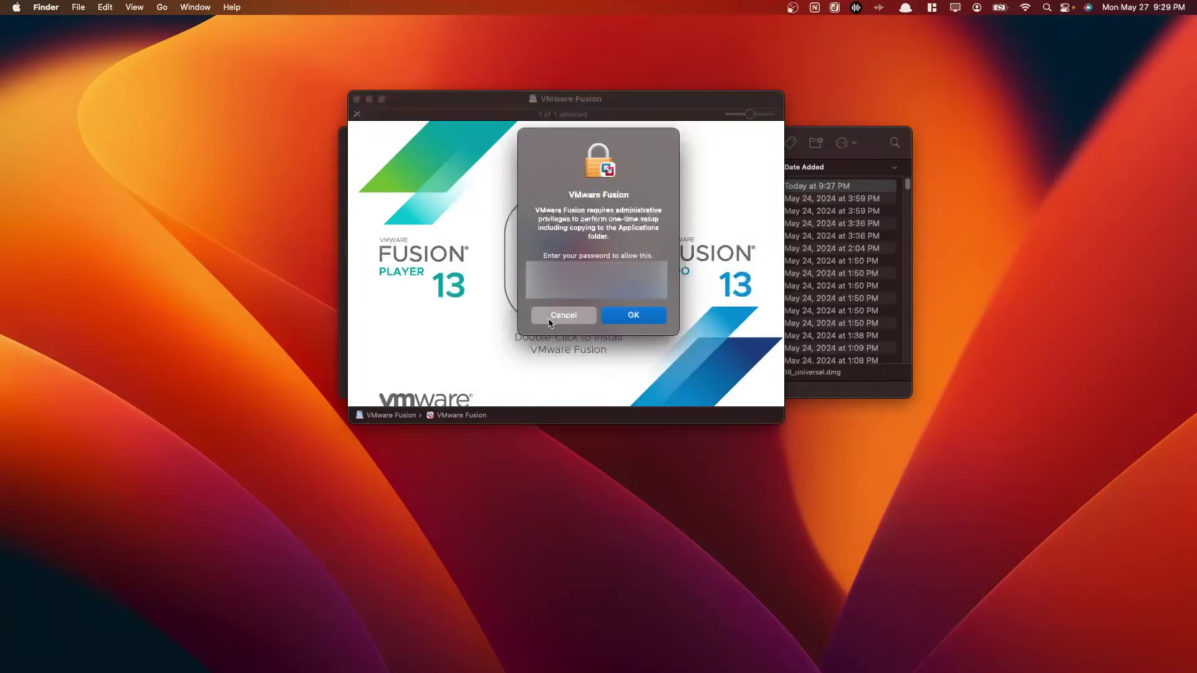
key("Return")
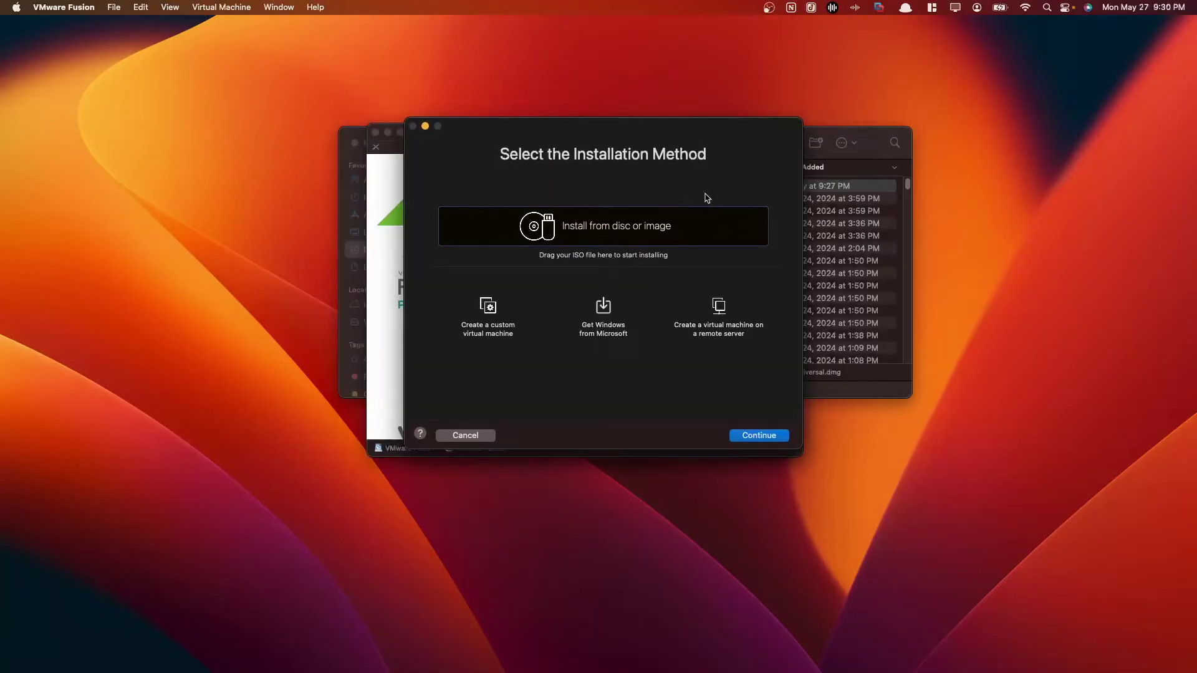
Step: View About VMware Fusion, then choose New… from the library's + menu
left_click(64, 7)
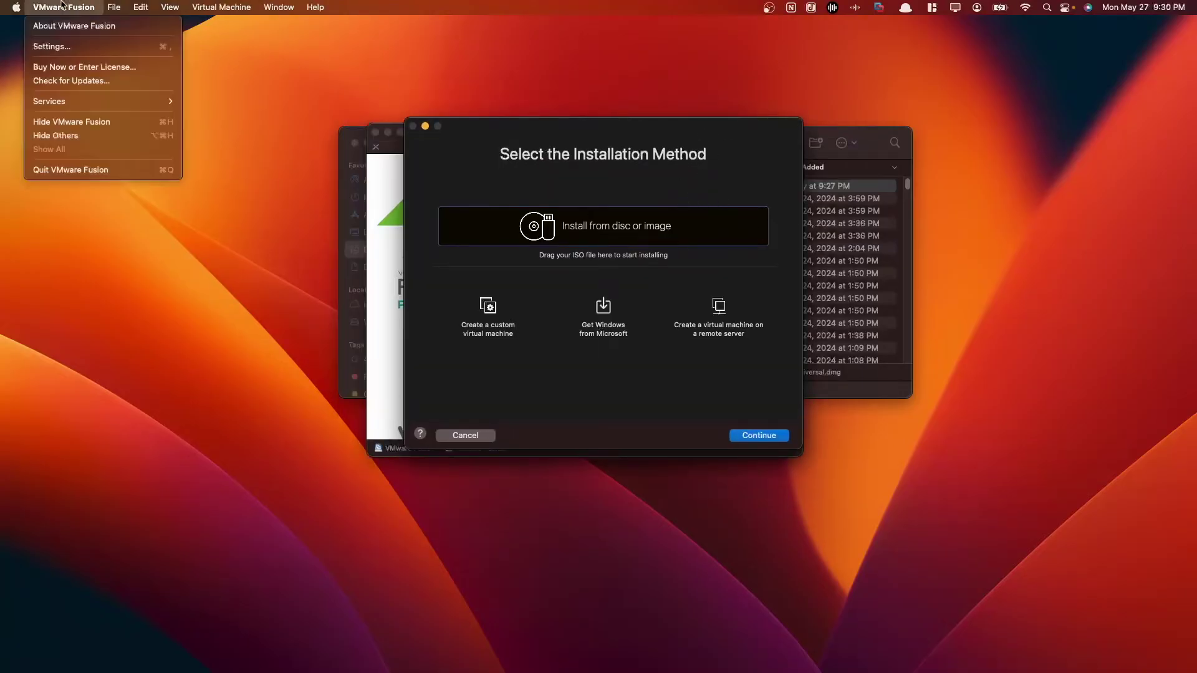
left_click(82, 25)
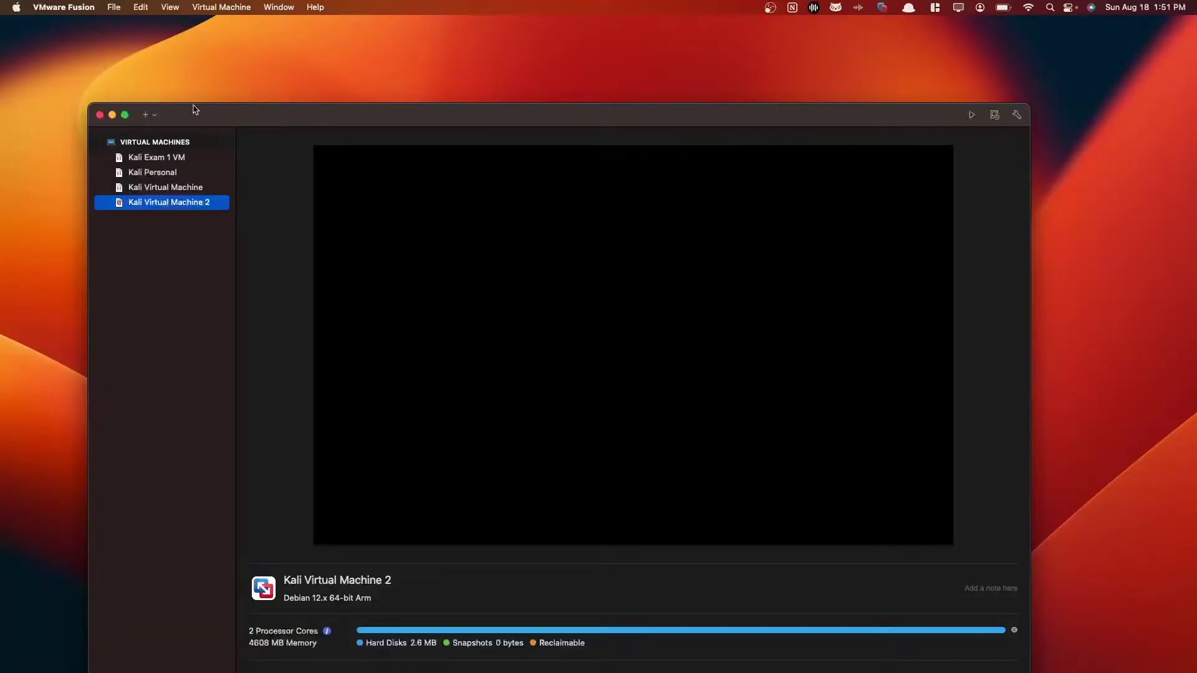
left_click_drag(206, 118, 208, 74)
left_click(156, 70)
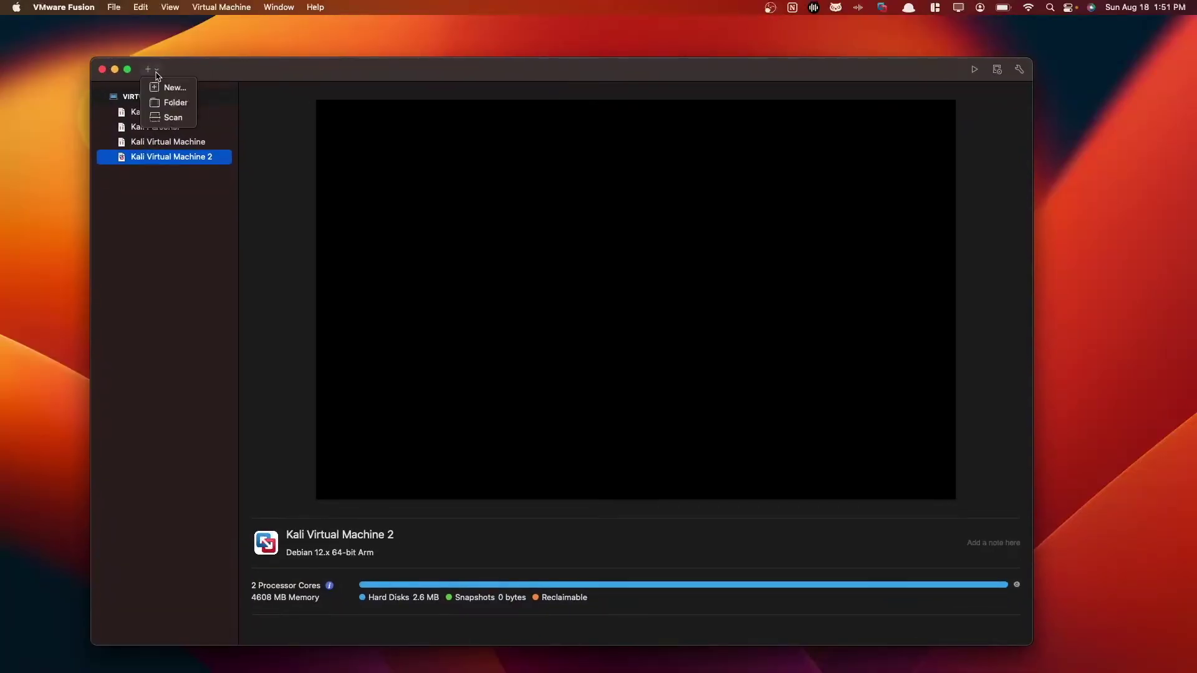
left_click(165, 89)
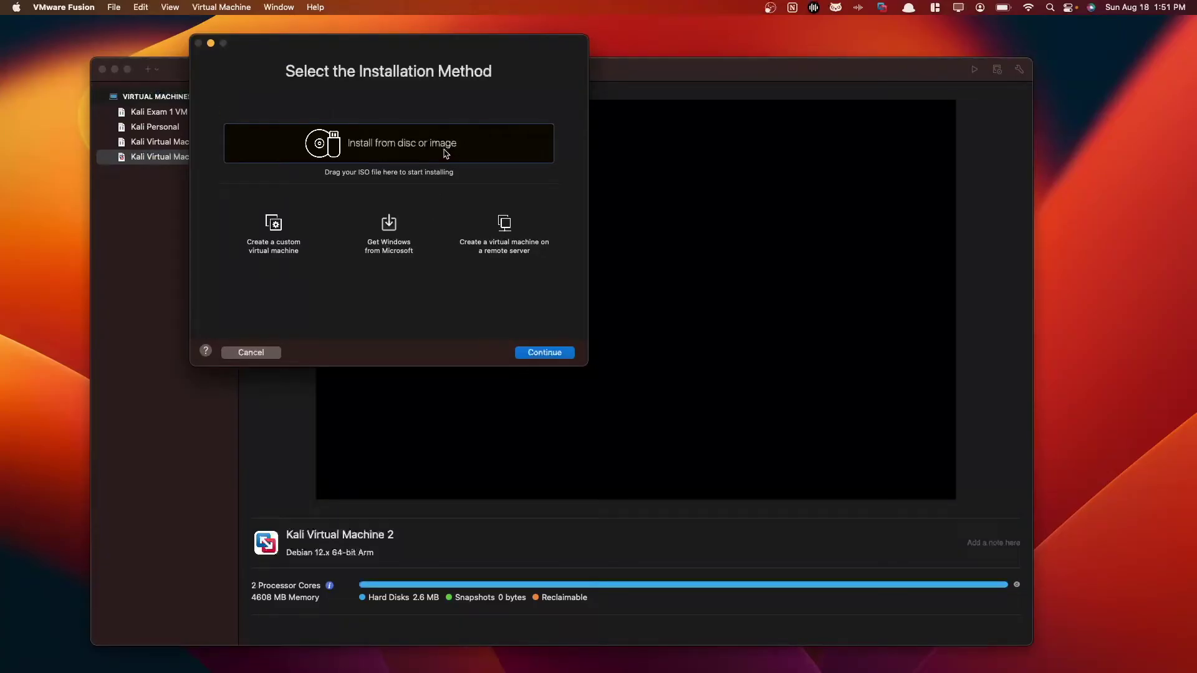
Step: Install from the kali-linux-2024.2-installer-arm64.iso image with Debian 12.x 64-bit Arm as the guest OS
double_click(418, 146)
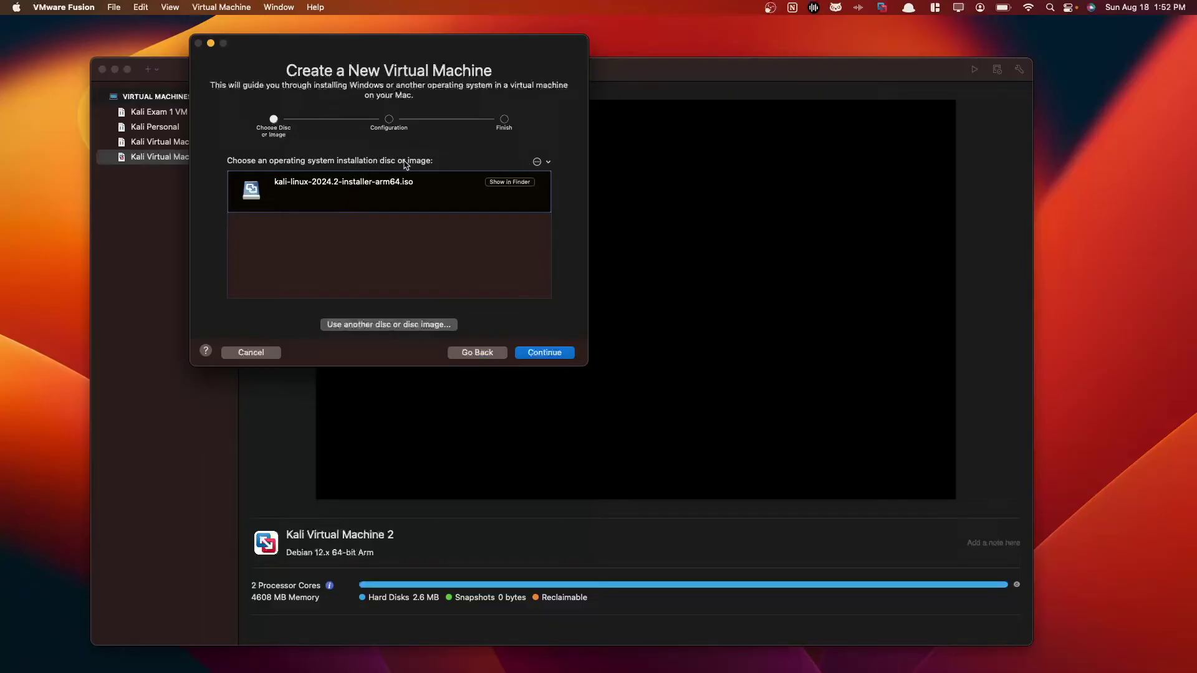
left_click(536, 354)
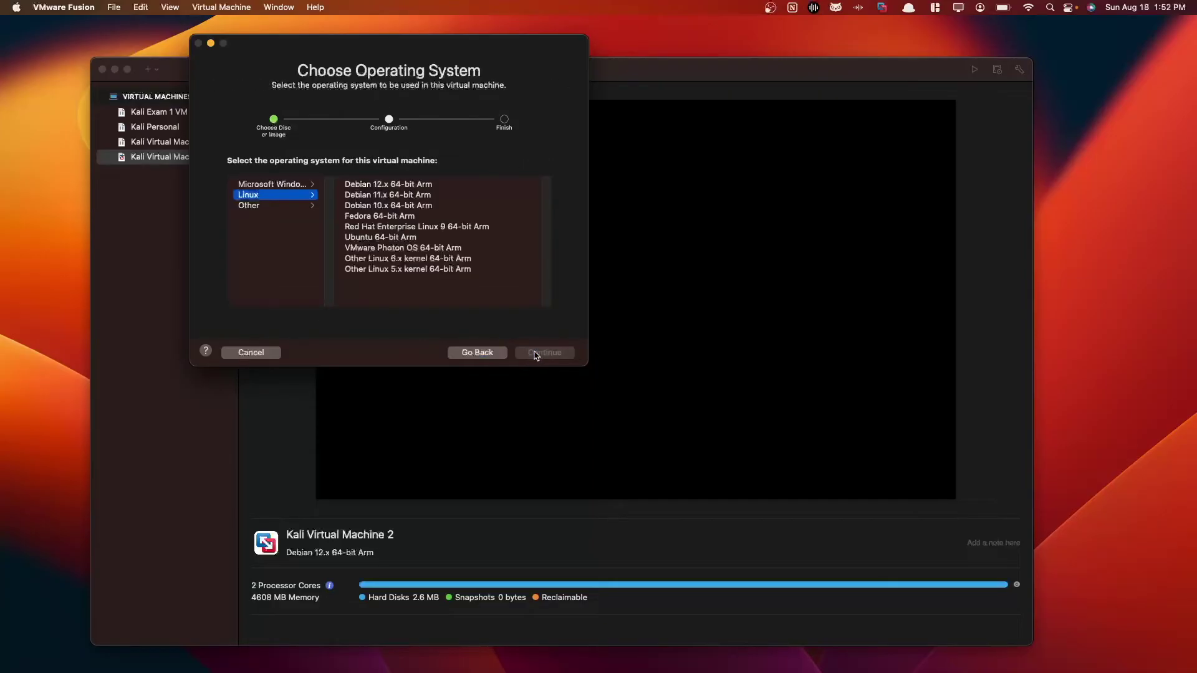
left_click(417, 185)
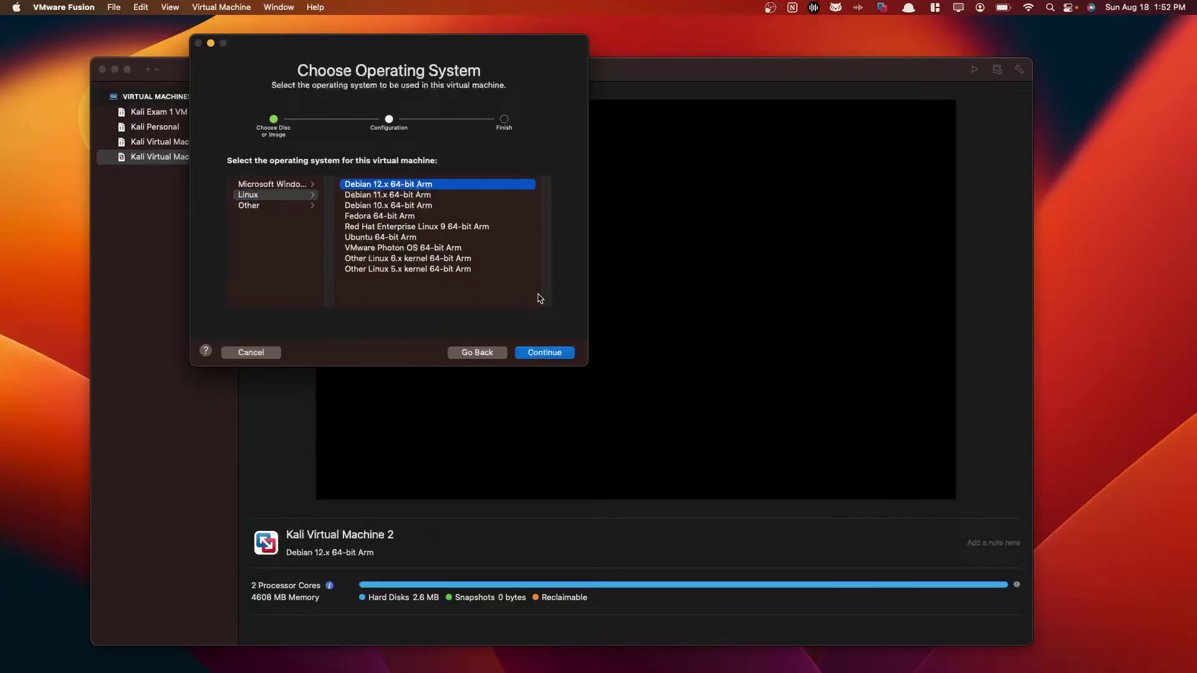
left_click(548, 355)
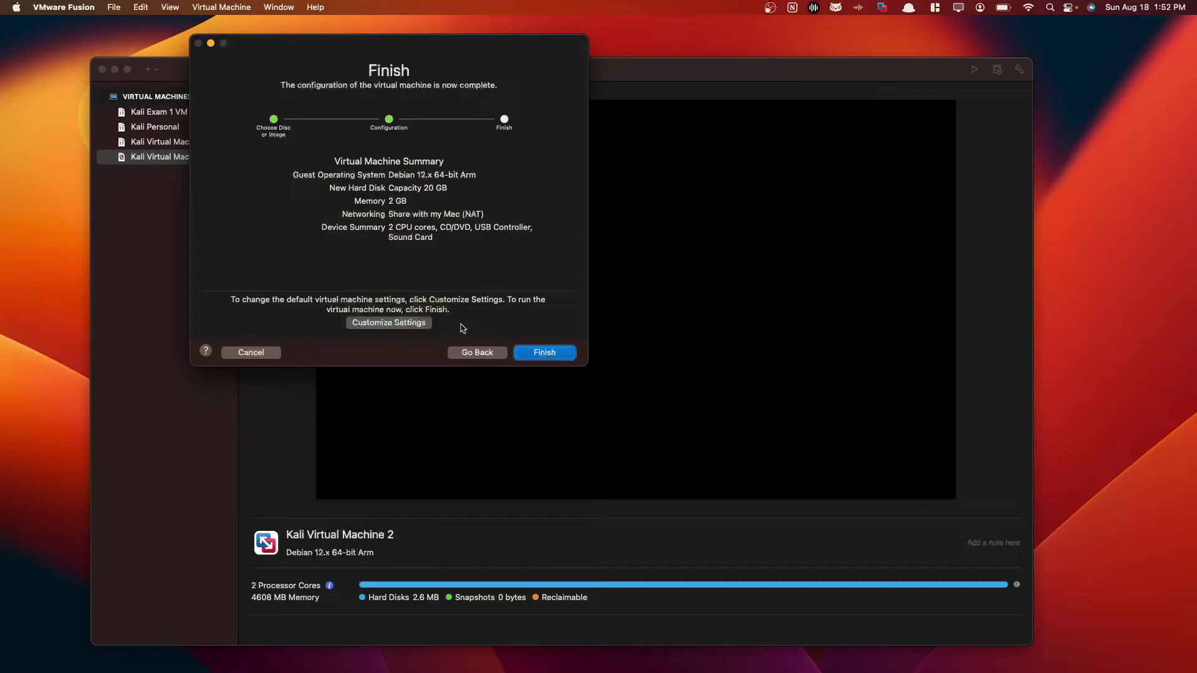
Step: Choose Customize Settings and save the virtual machine as 'Kali VM'
left_click(397, 323)
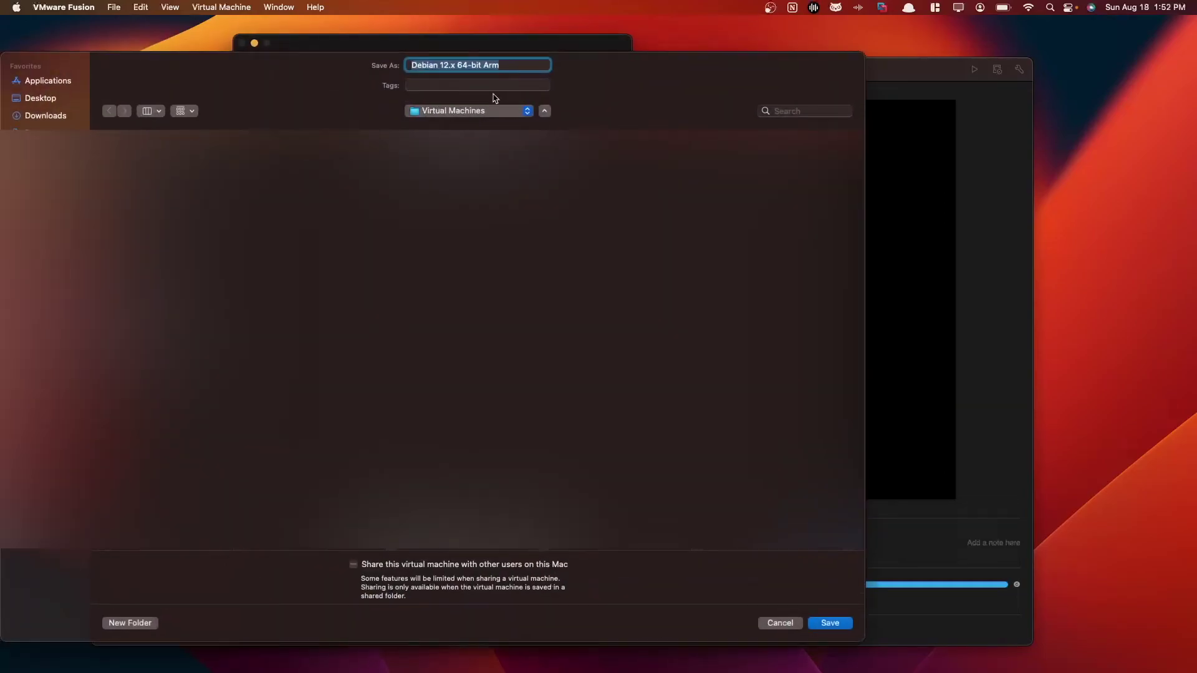
key("BackSpace")
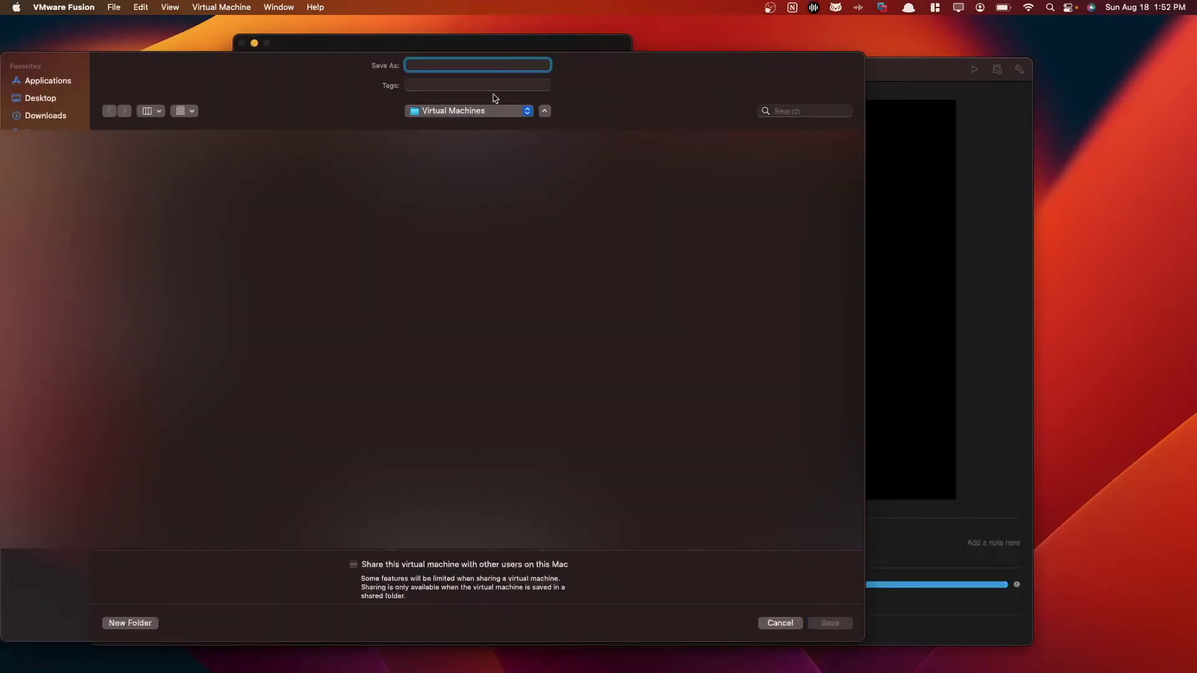
key("Caps_Lock")
type("Ka")
key("Caps_Lock")
type("ali")
key("Caps_Lock")
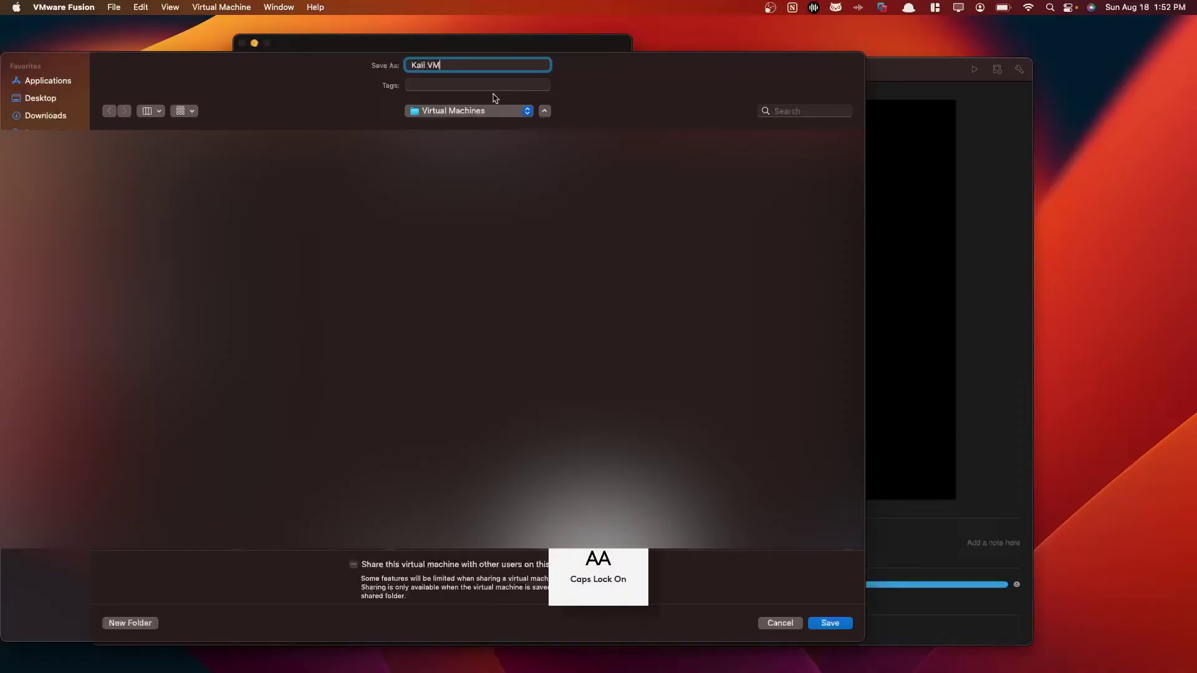
type("VM")
key("Caps_Lock")
Step: Save the new Kali VM and raise its memory to 4096 MB
left_click(831, 624)
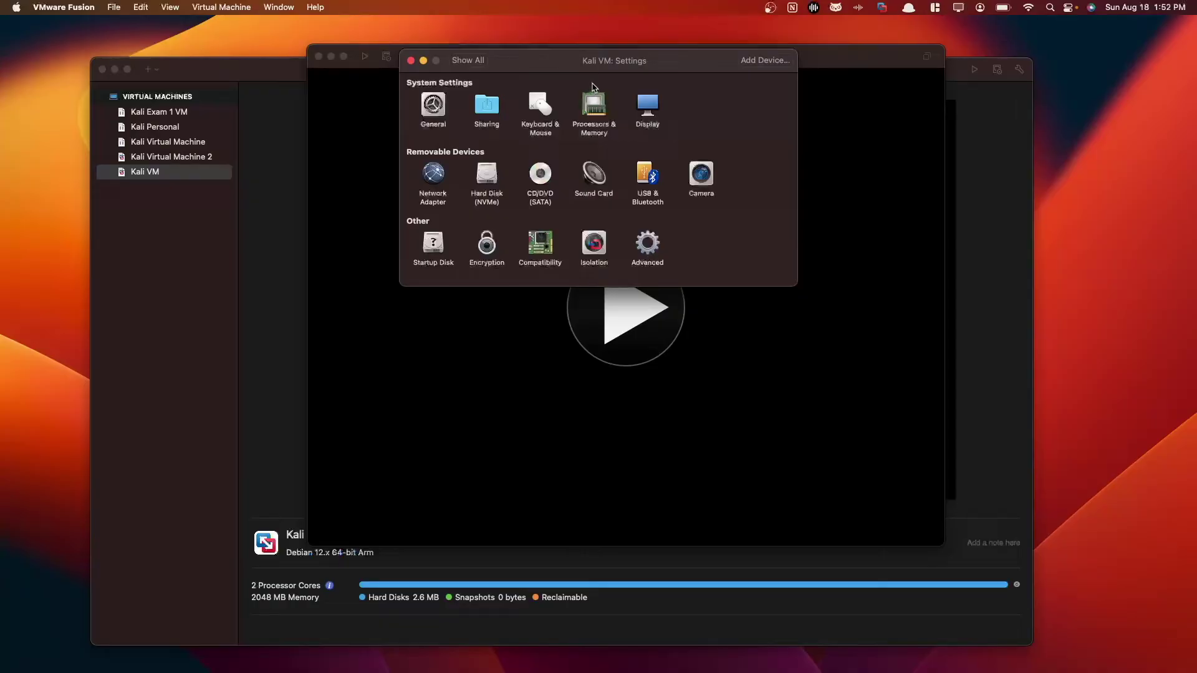
left_click_drag(542, 62, 429, 98)
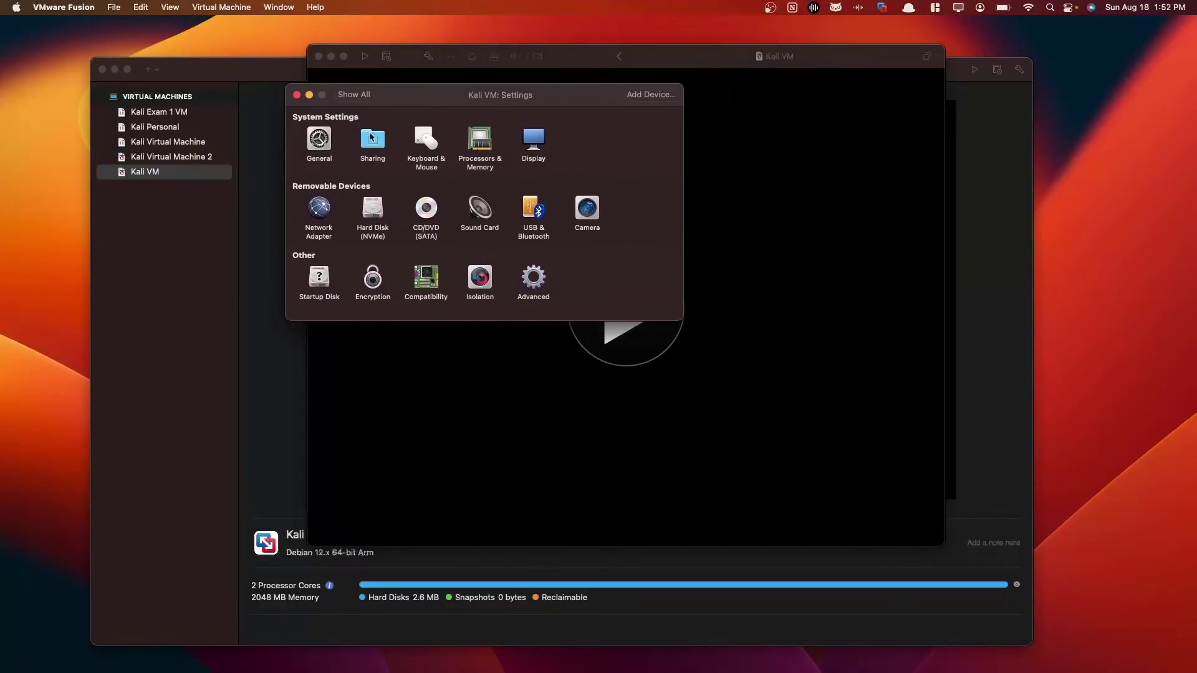
left_click(481, 142)
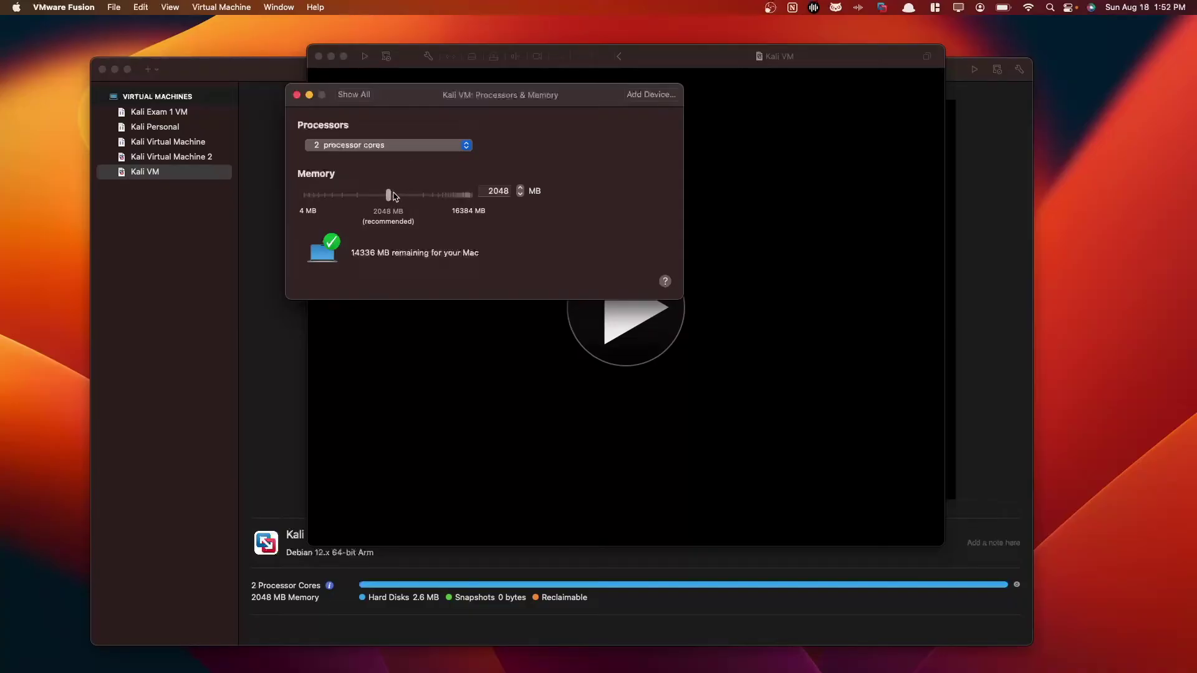
left_click_drag(389, 196, 445, 198)
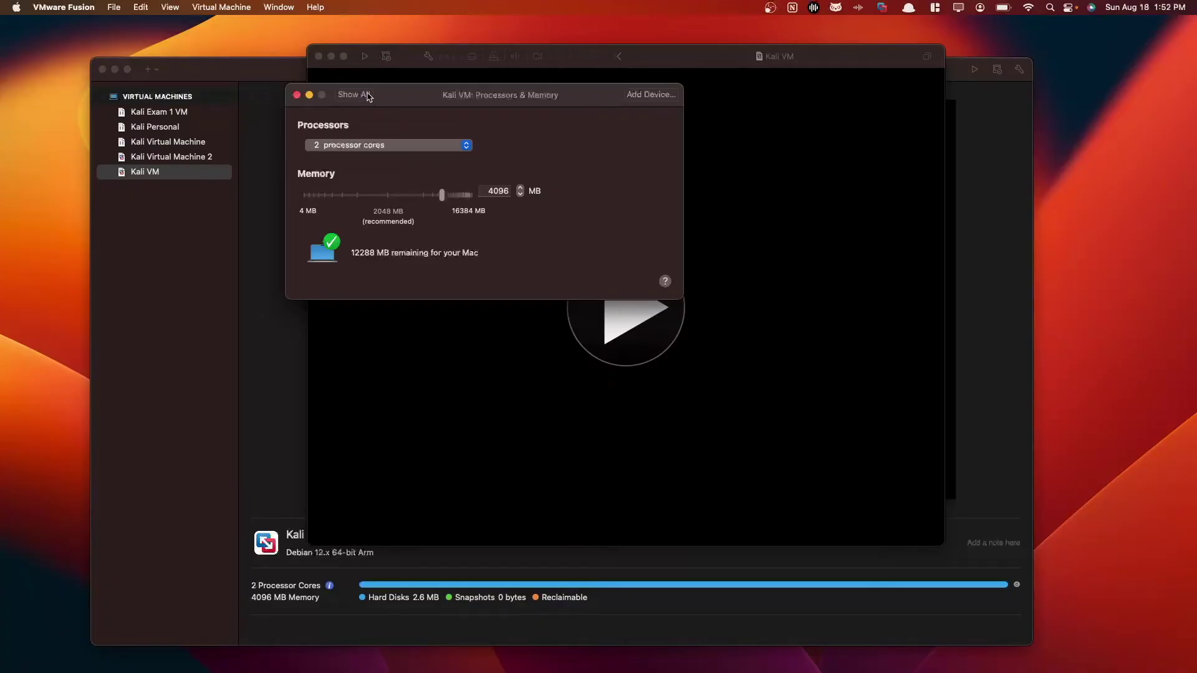
left_click(368, 95)
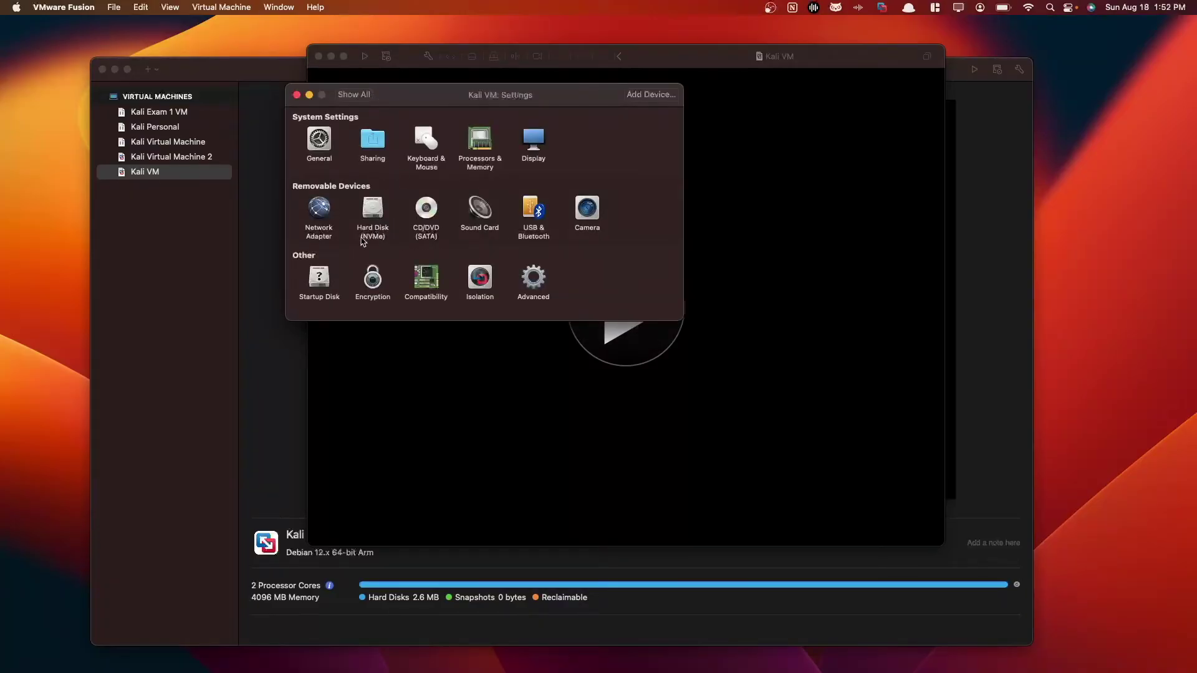
Step: Grow the virtual hard disk to 50 GB, apply it, and close the settings window
left_click(377, 209)
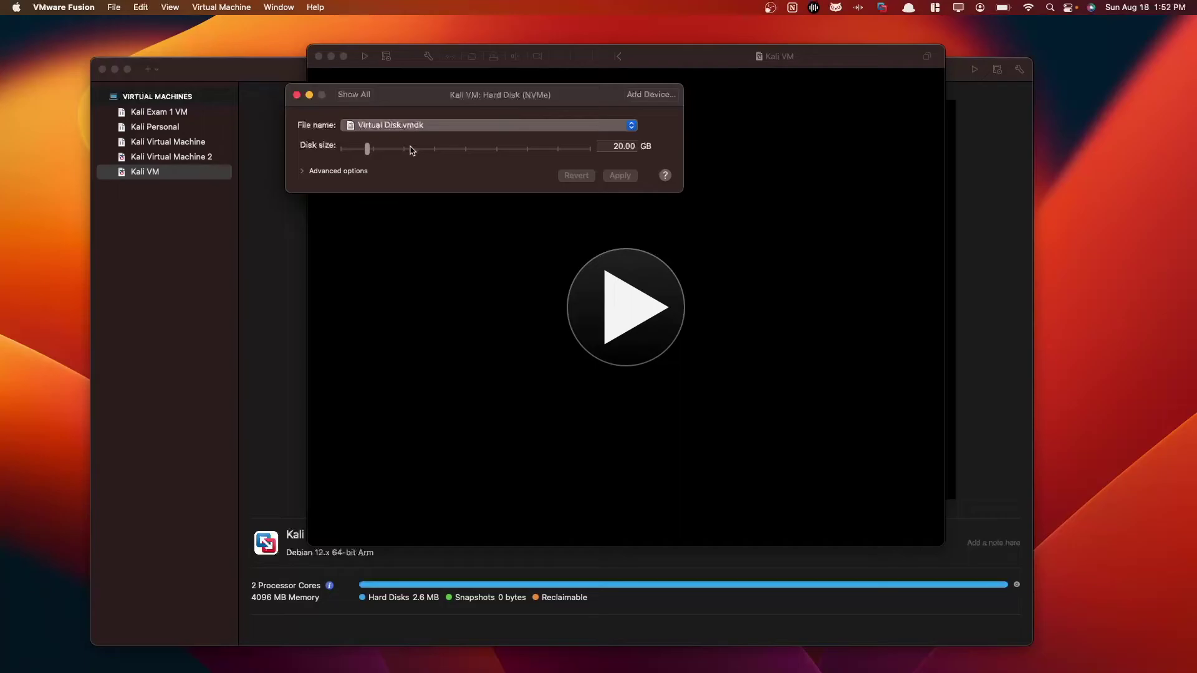
left_click_drag(368, 149, 406, 153)
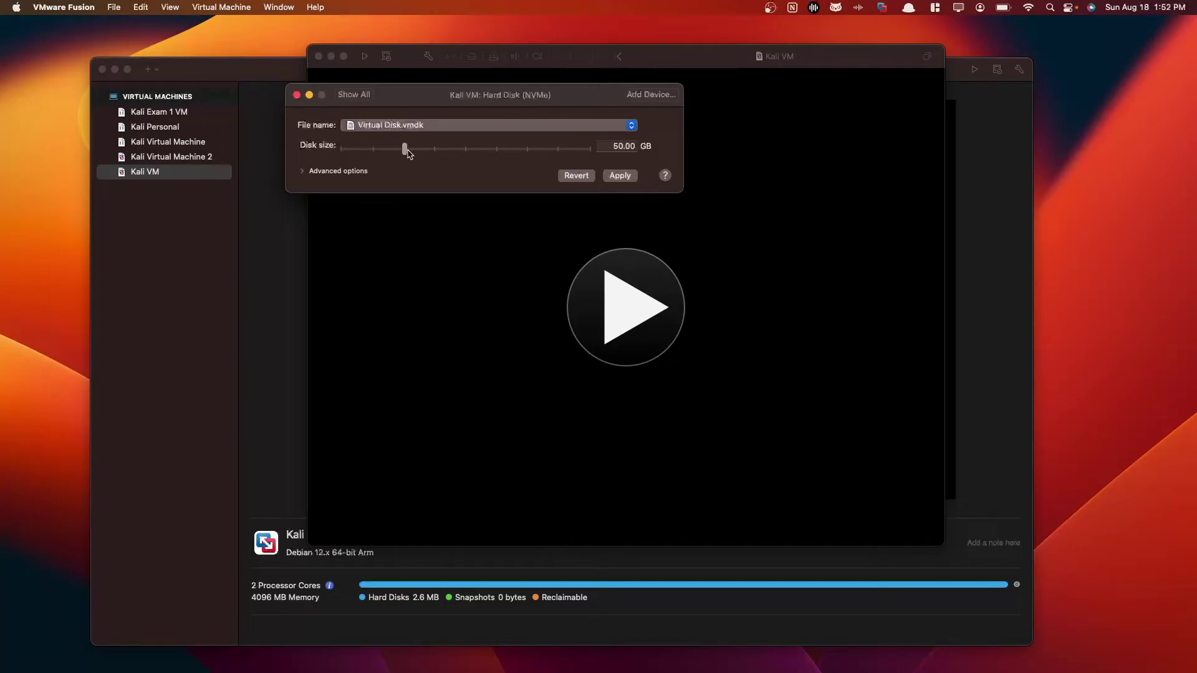
left_click(620, 176)
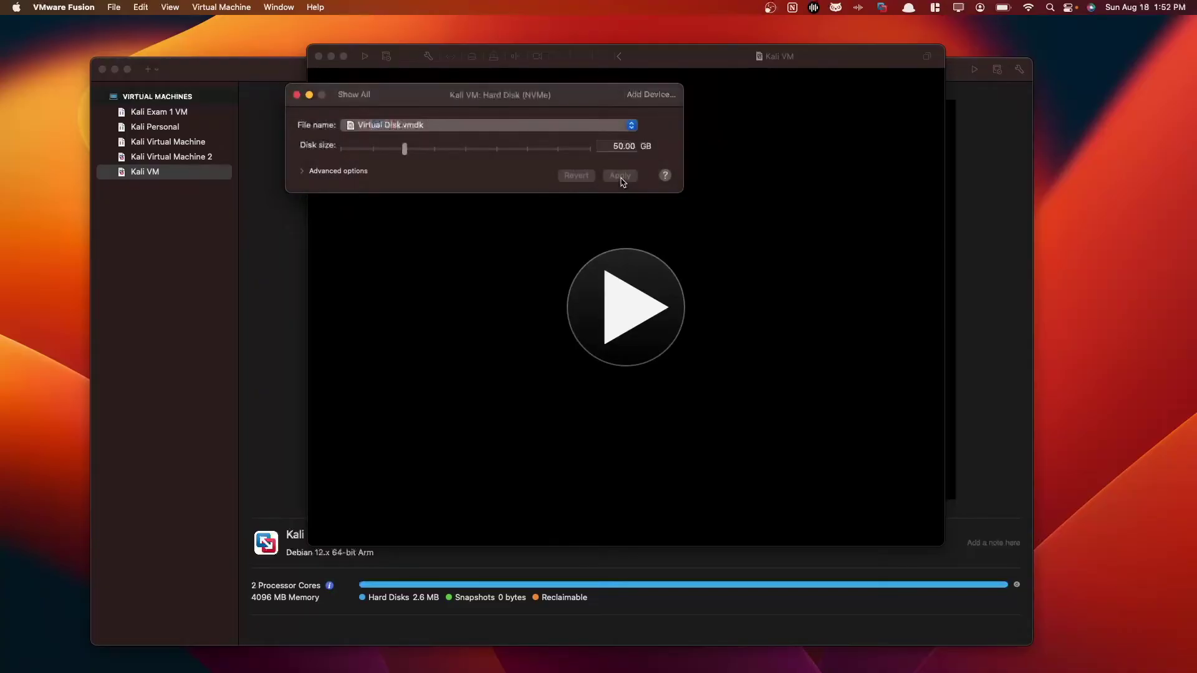
left_click(366, 97)
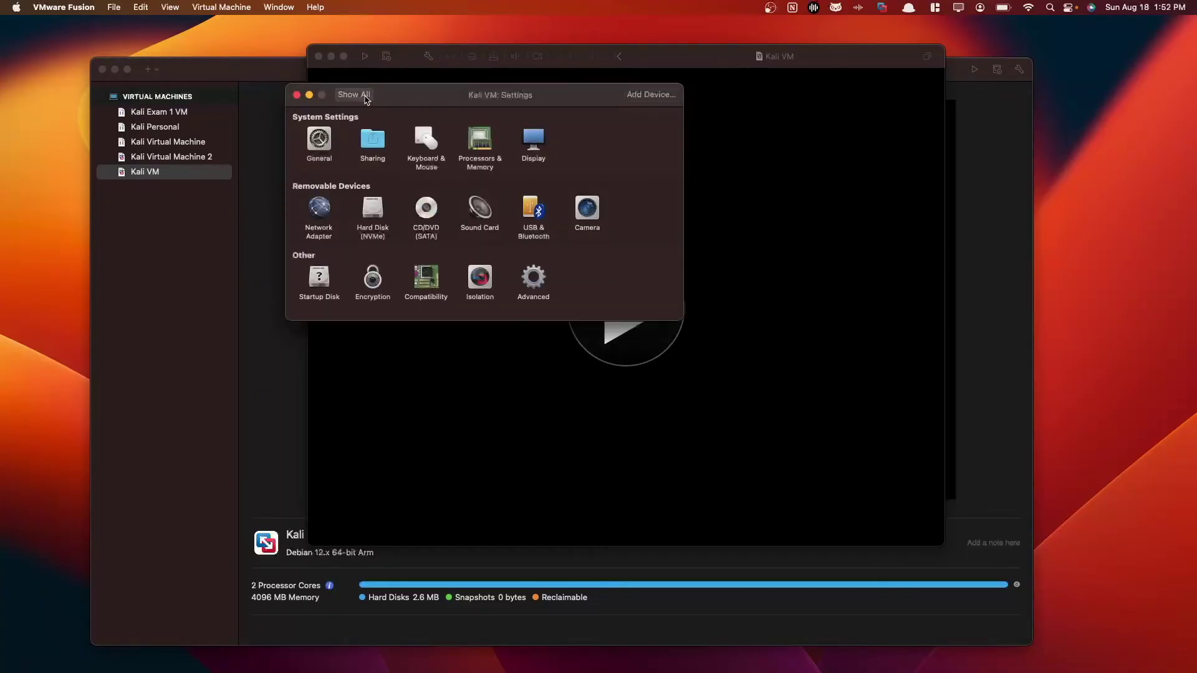
left_click(297, 97)
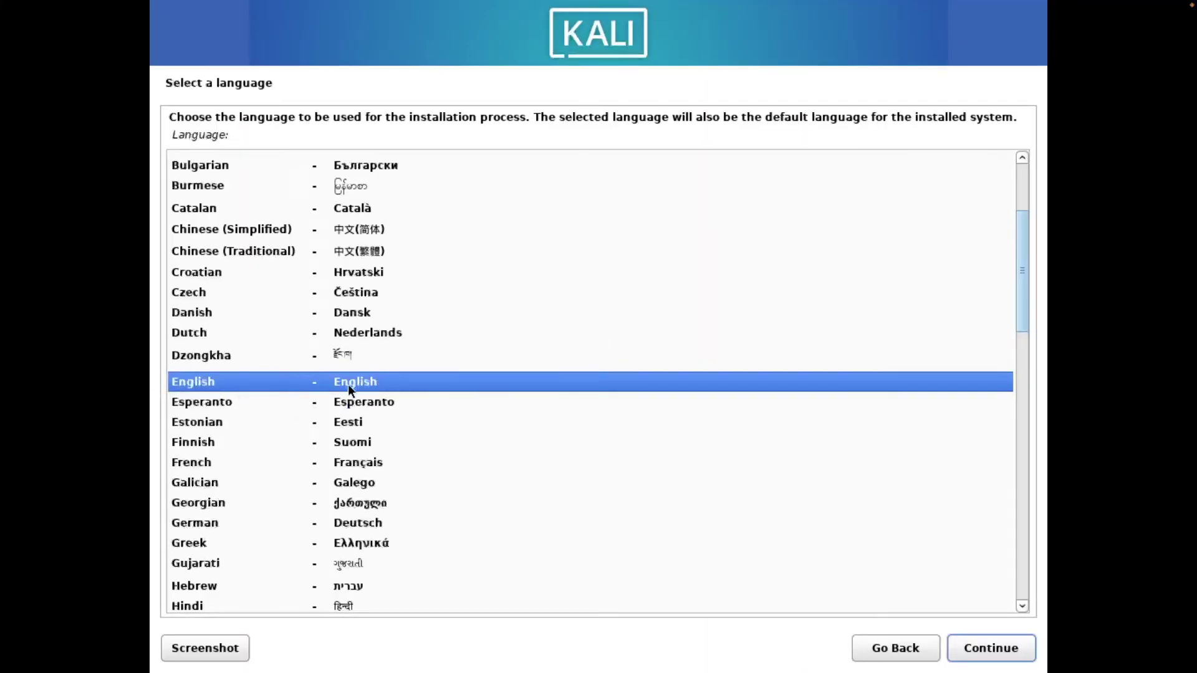
Step: Accept English as language, United States as location, and the American English keymap
left_click(980, 652)
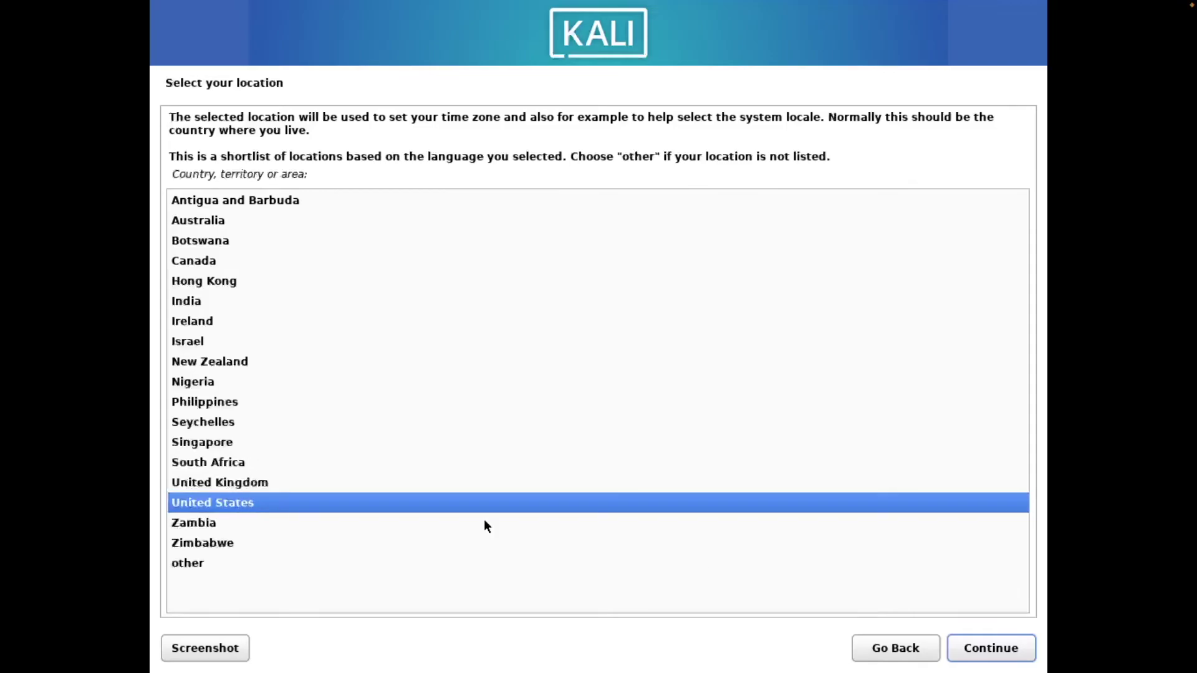
left_click(1025, 650)
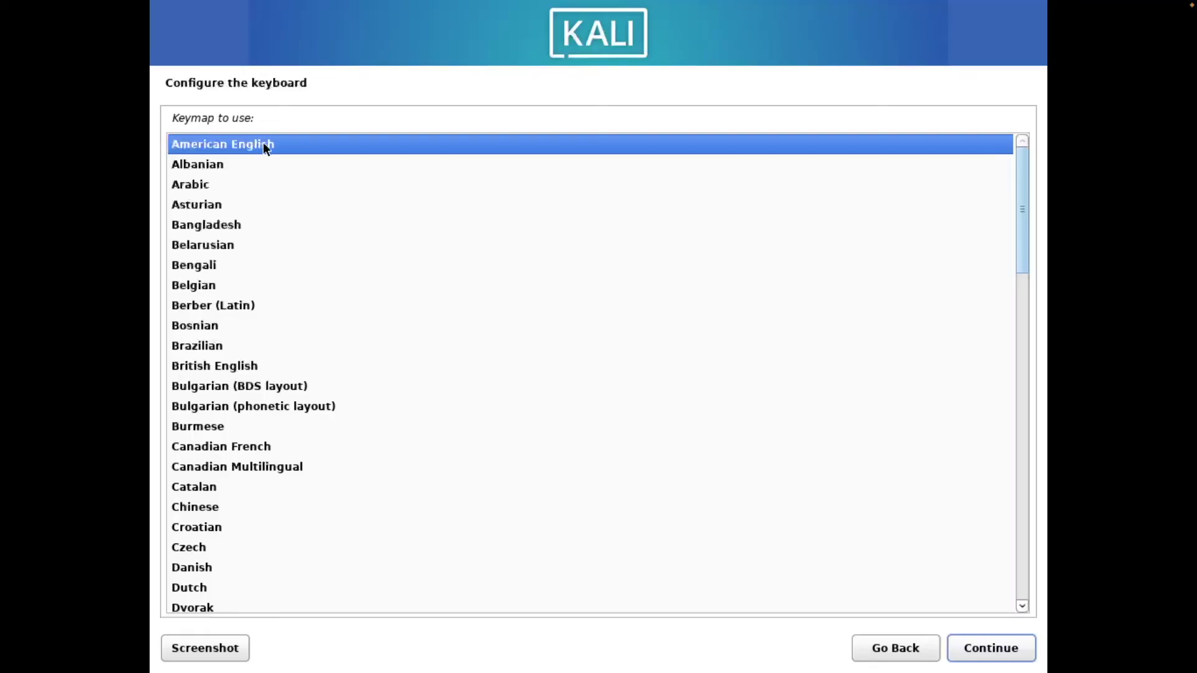
left_click(991, 640)
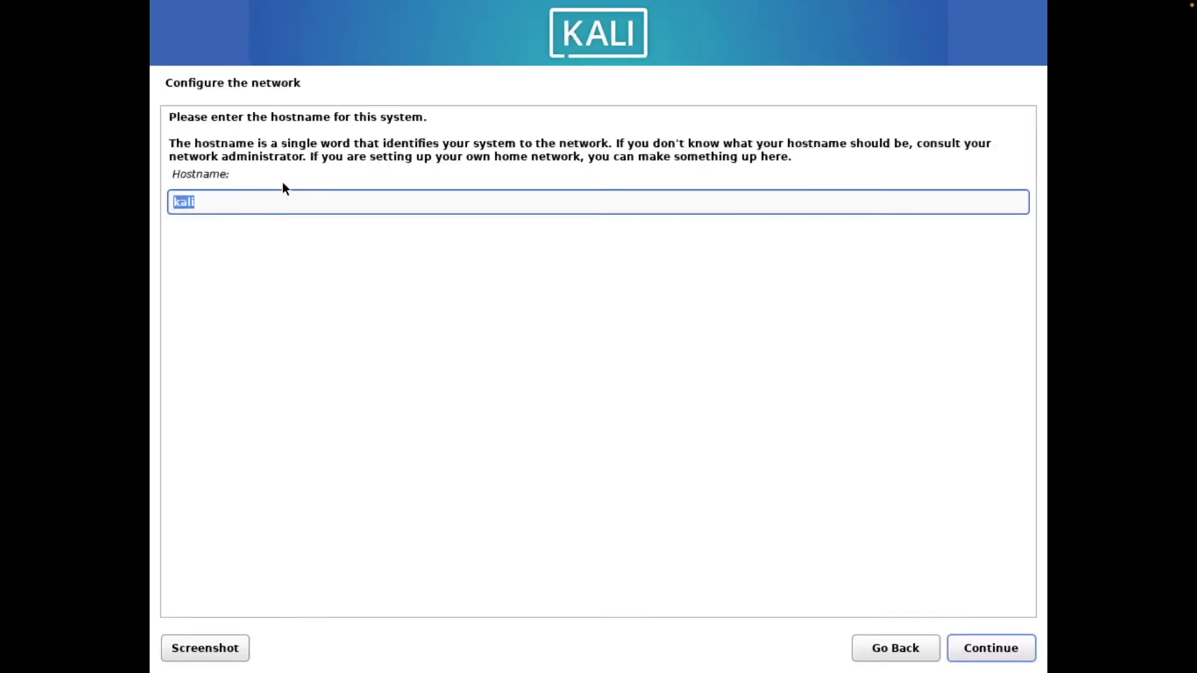
Step: Keep hostname 'kali', leave the domain blank, and enter the new user's full name
left_click(975, 652)
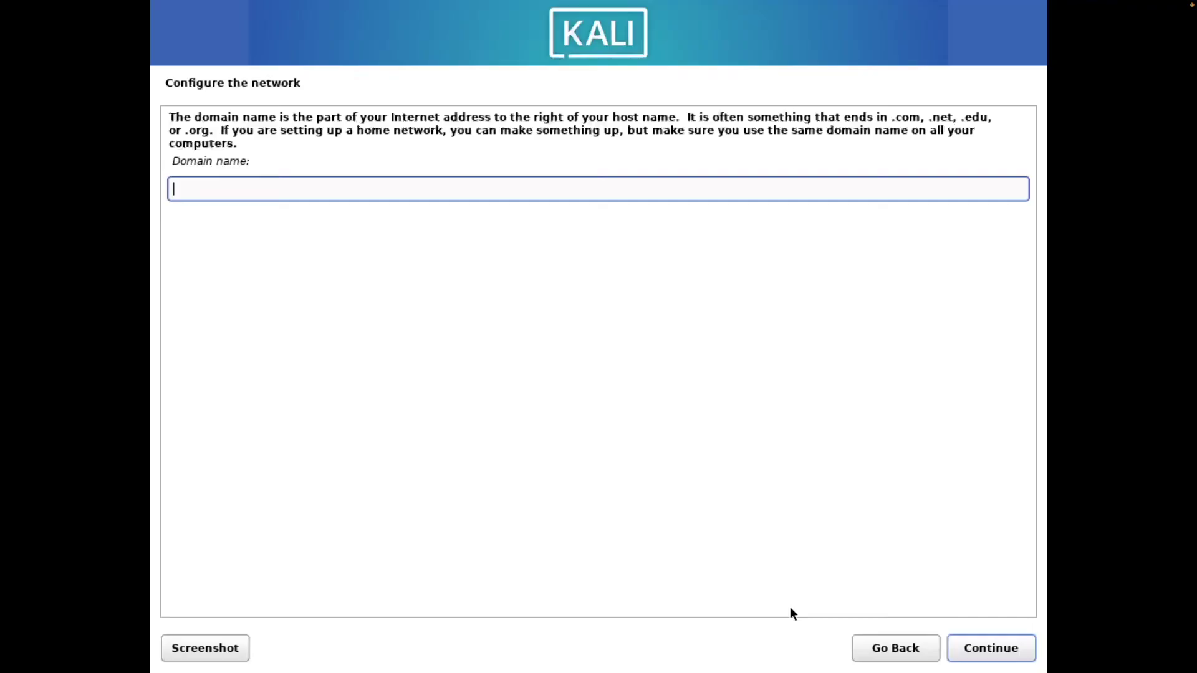
key("Return")
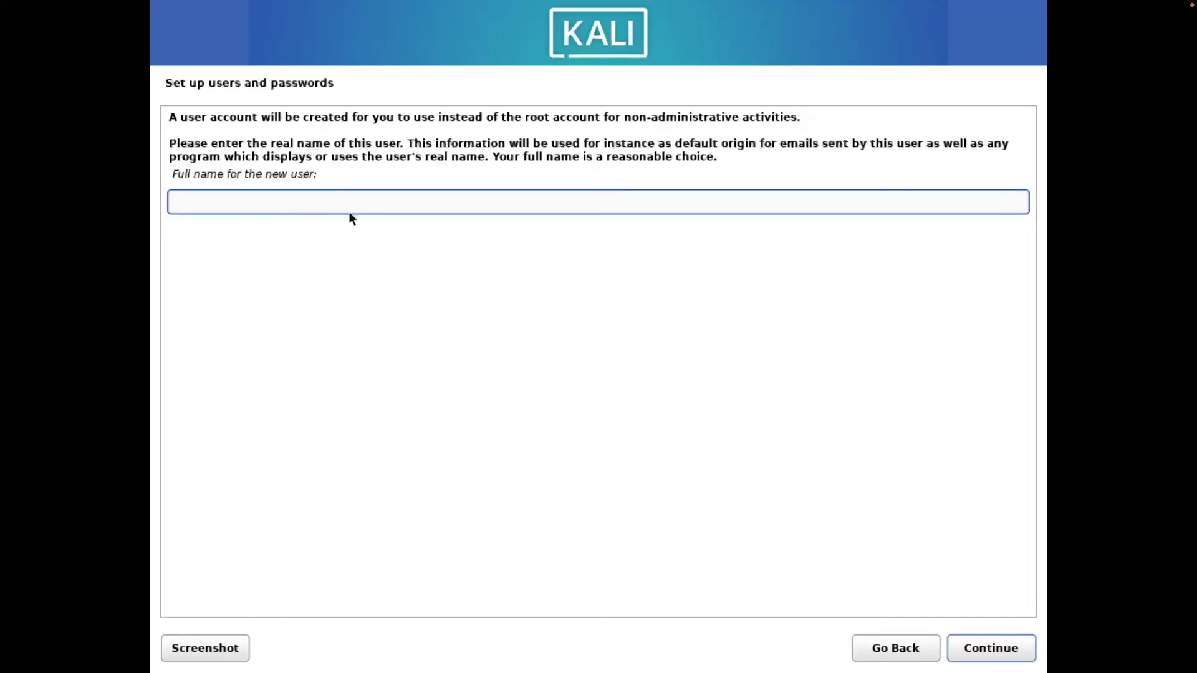
type("vic")
left_click(1004, 653)
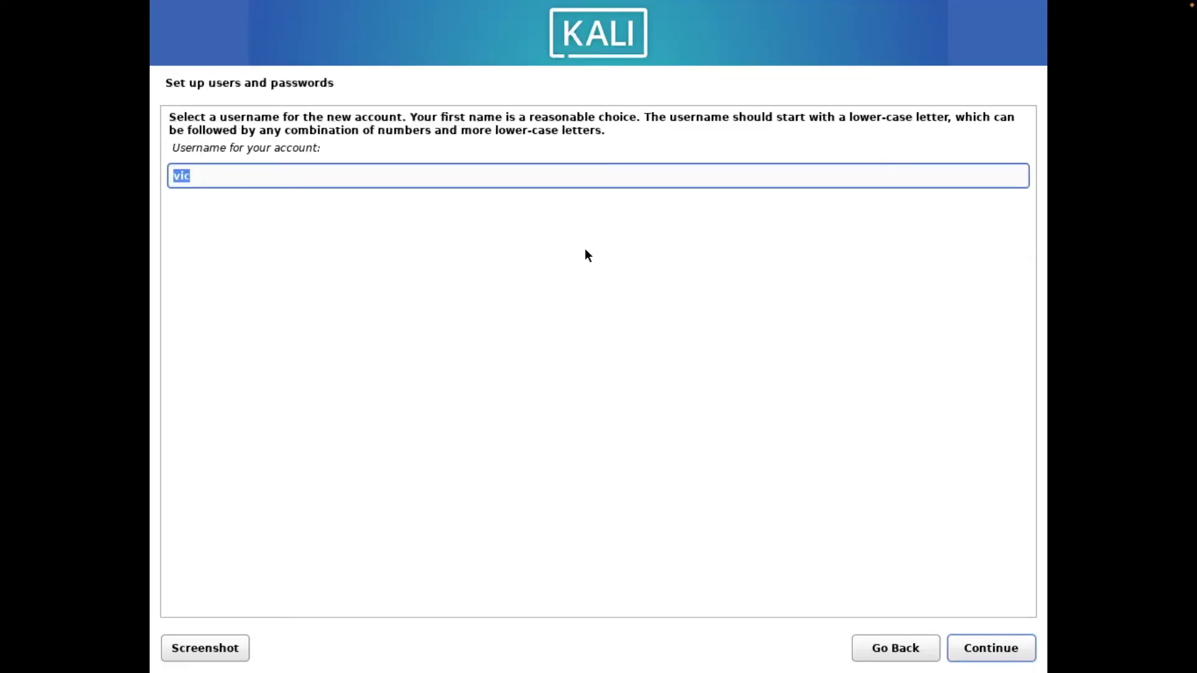
Step: Accept the suggested username, then enter and confirm the account password
left_click(1006, 642)
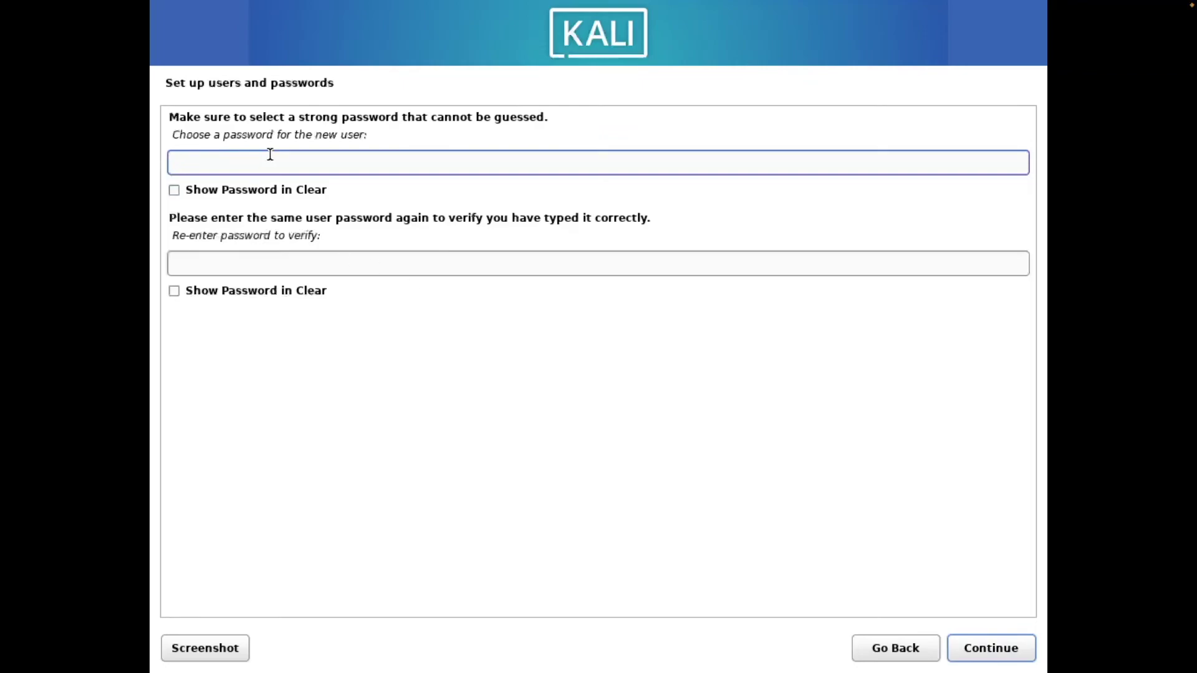
key("Tab")
key("Tab")
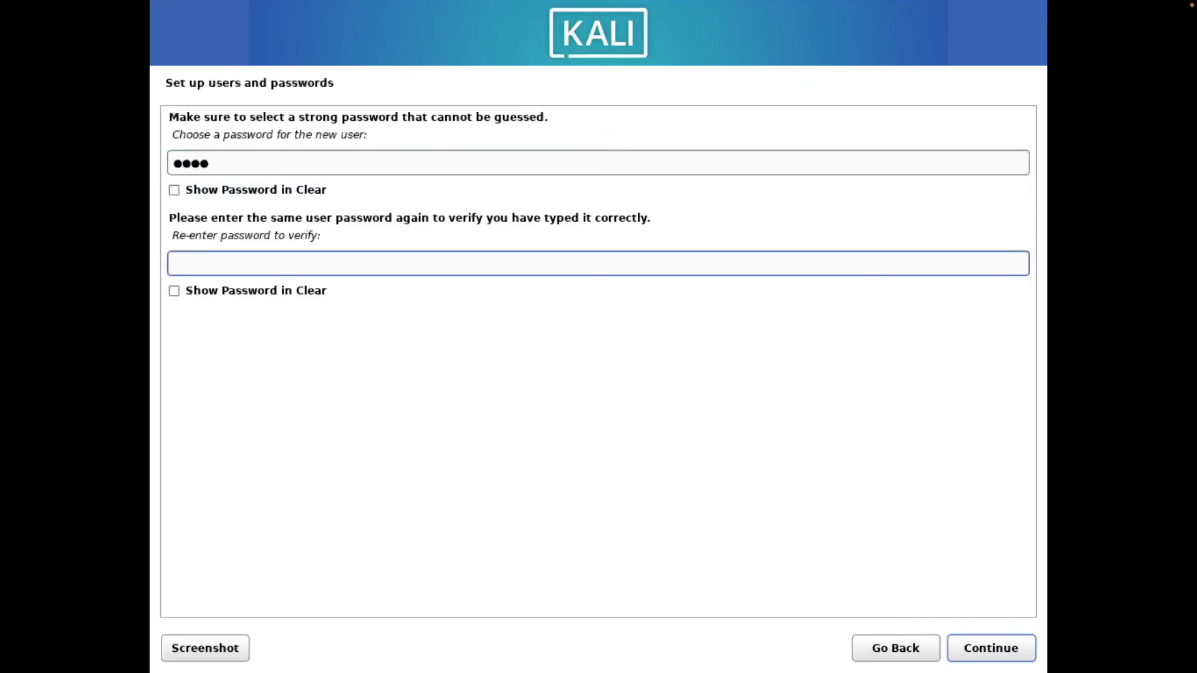
left_click(1004, 642)
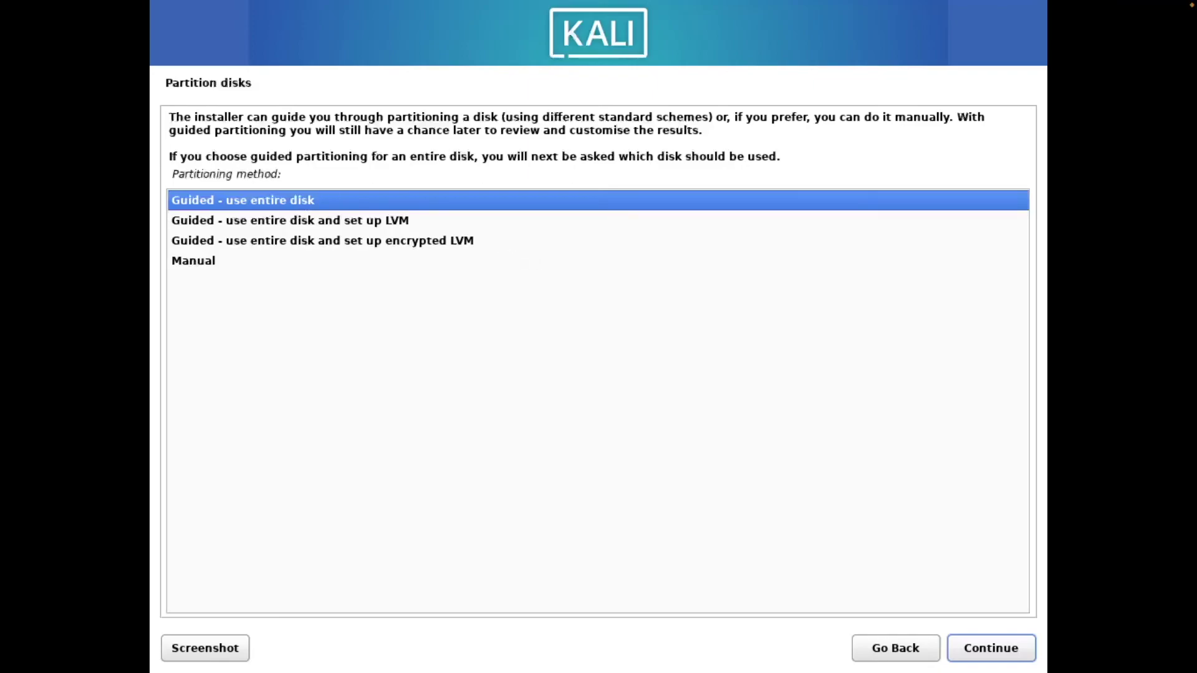
Step: Guided-partition the whole NVMe disk with all files in one partition and write the changes
left_click(967, 652)
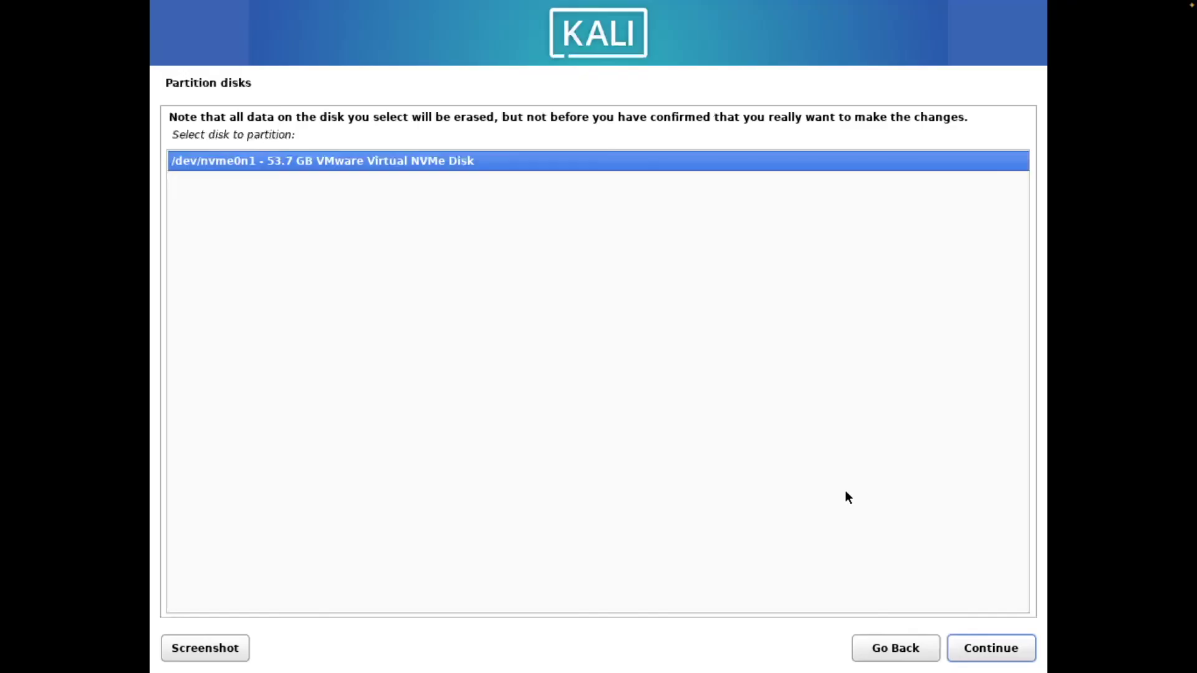
left_click(990, 649)
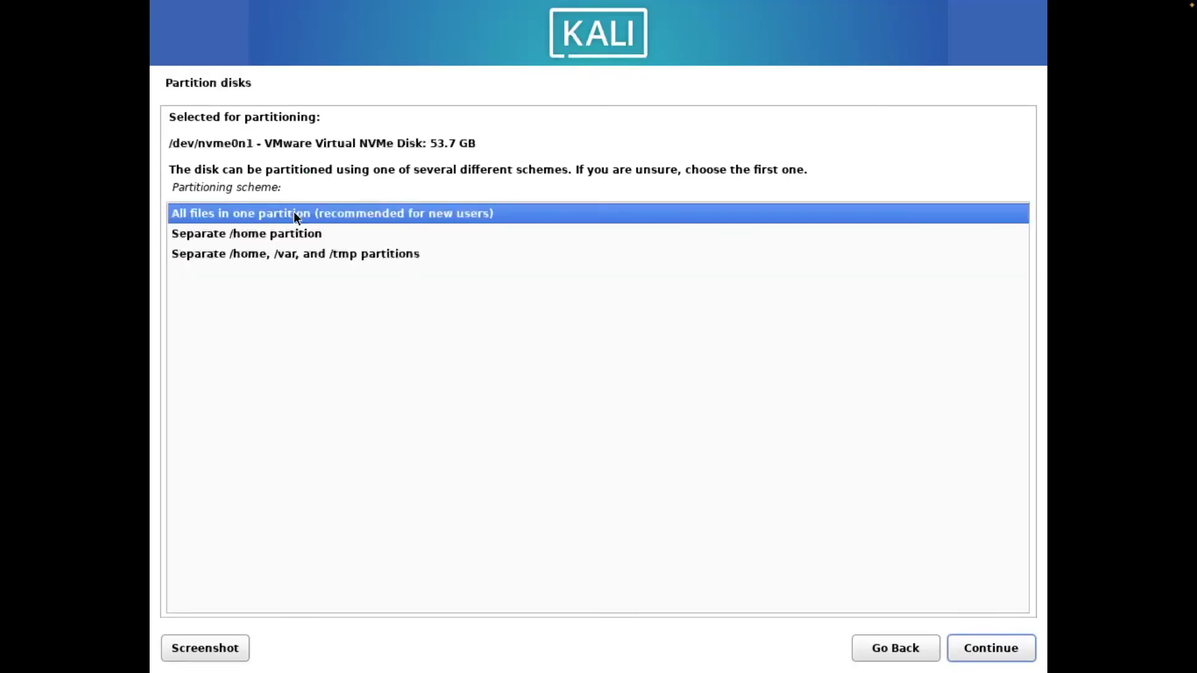
left_click(1005, 649)
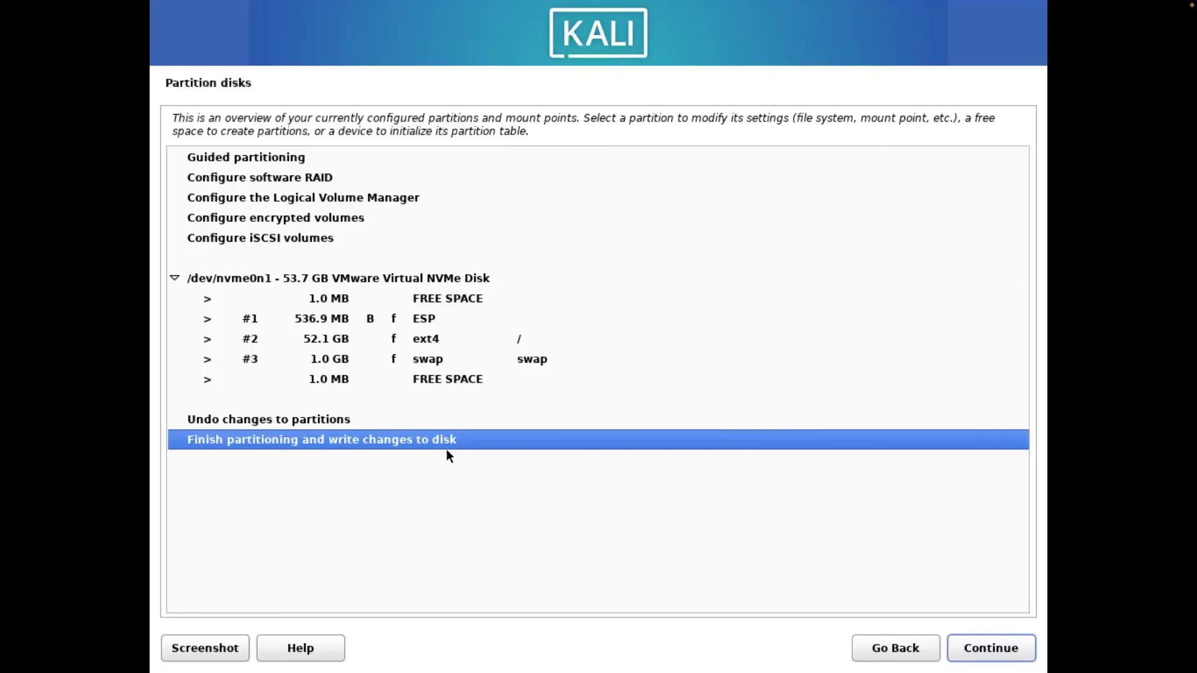
left_click(1000, 646)
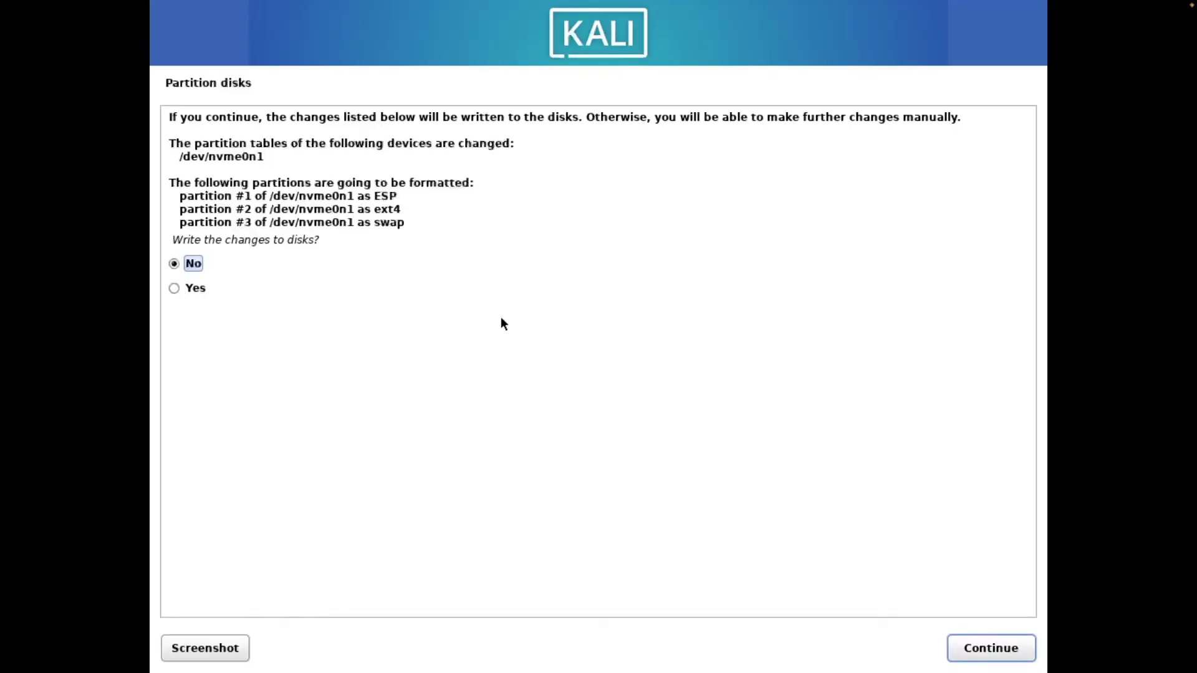
left_click(189, 286)
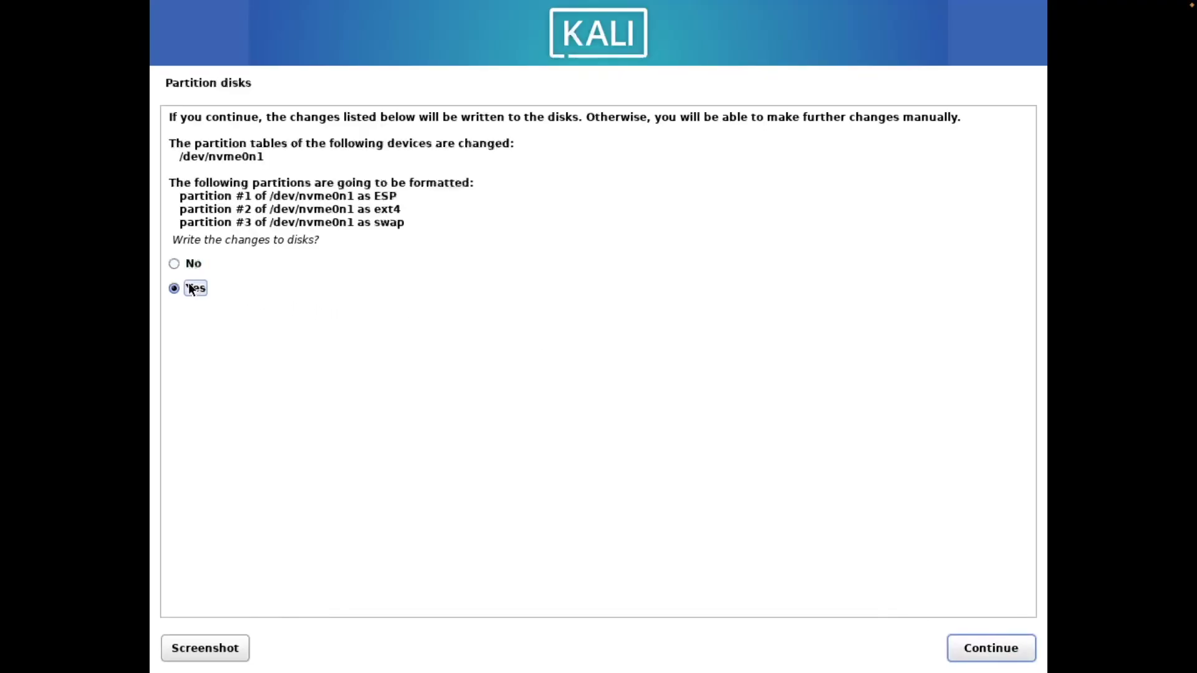
left_click(1012, 648)
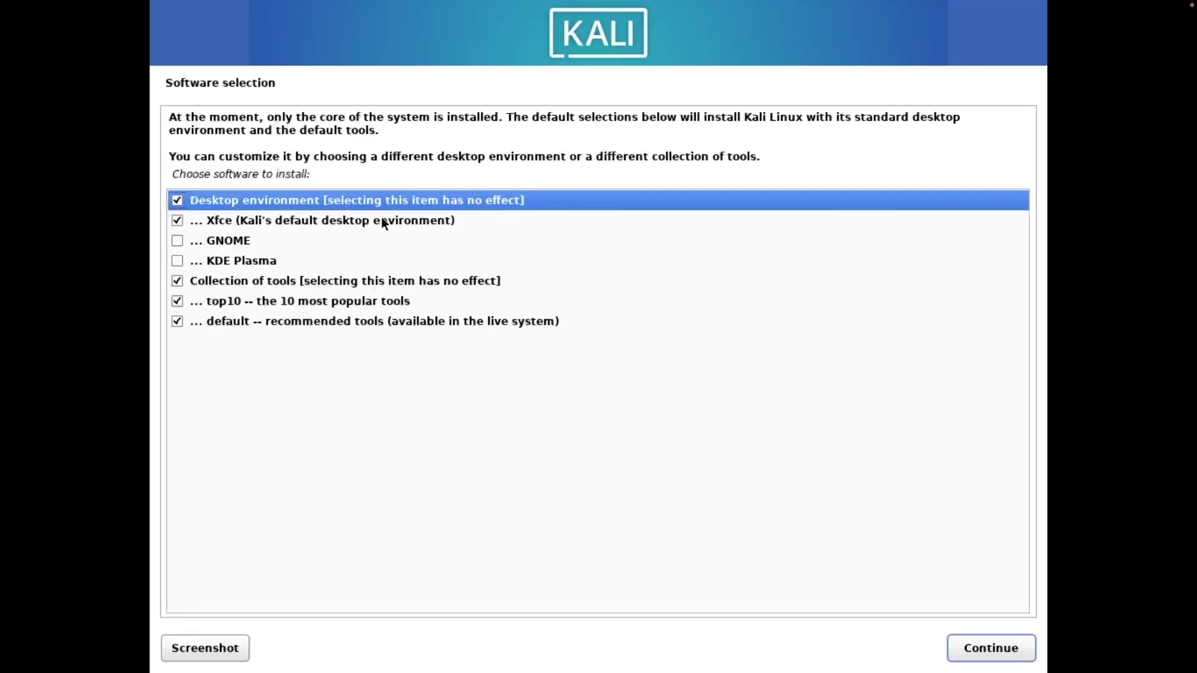
Step: Keep the default Xfce and standard tools software selection and continue installing
left_click(984, 649)
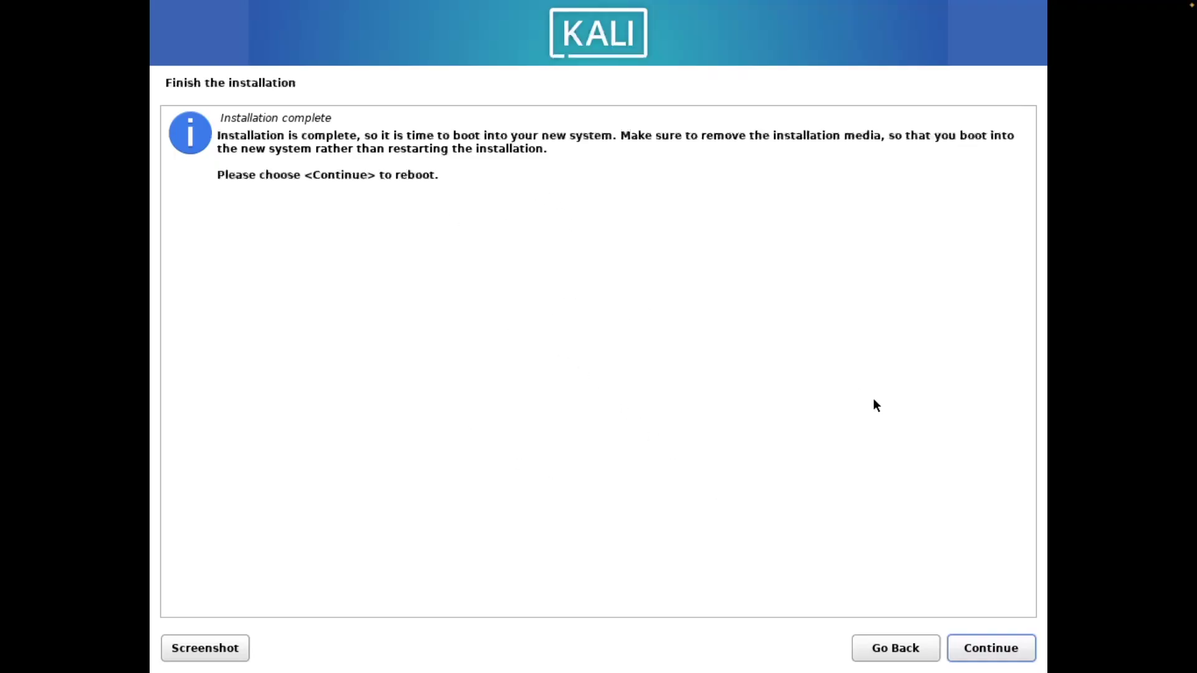
Step: Reboot into the installed Kali system and log in with the new user's name and password
left_click(1002, 648)
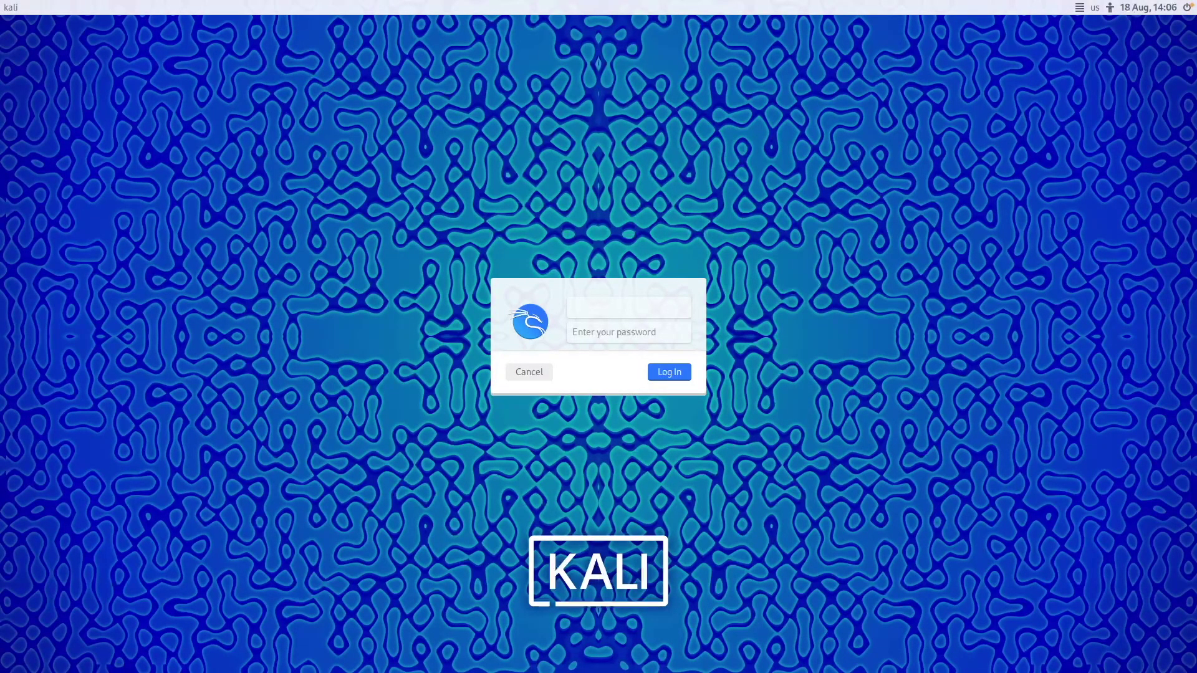
type("vic")
key("Tab")
type("••••")
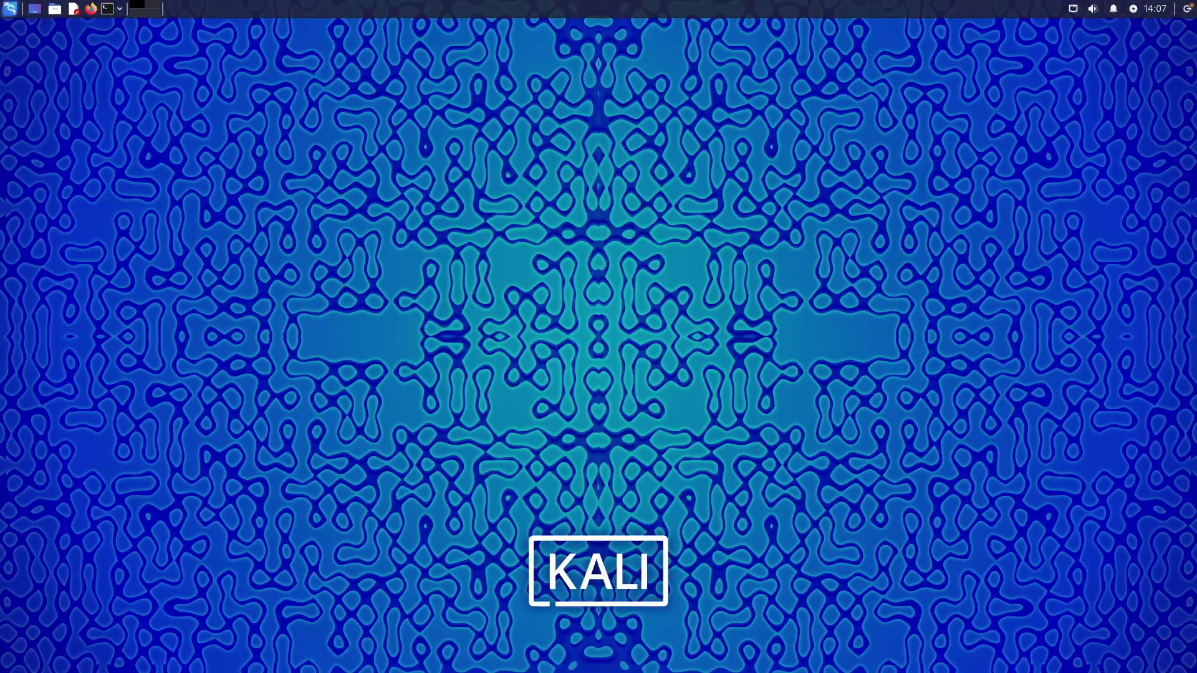
Step: Launch a terminal from the applications menu and run whoami
key("super")
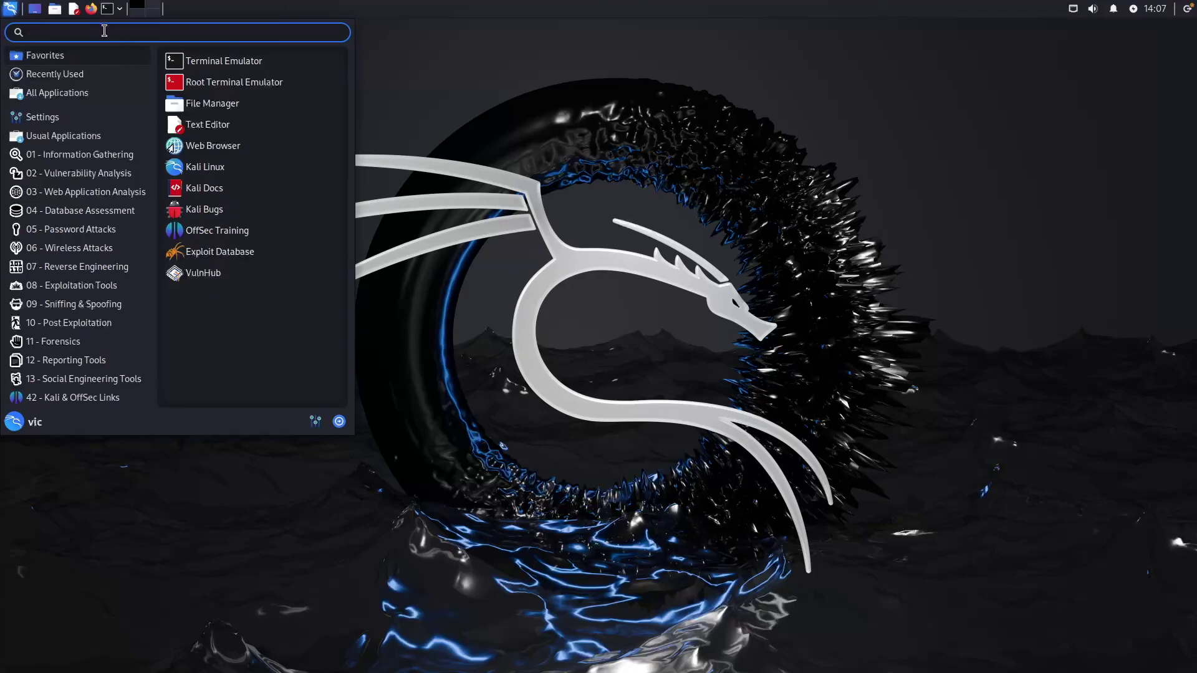
left_click(107, 8)
left_click_drag(230, 72, 500, 112)
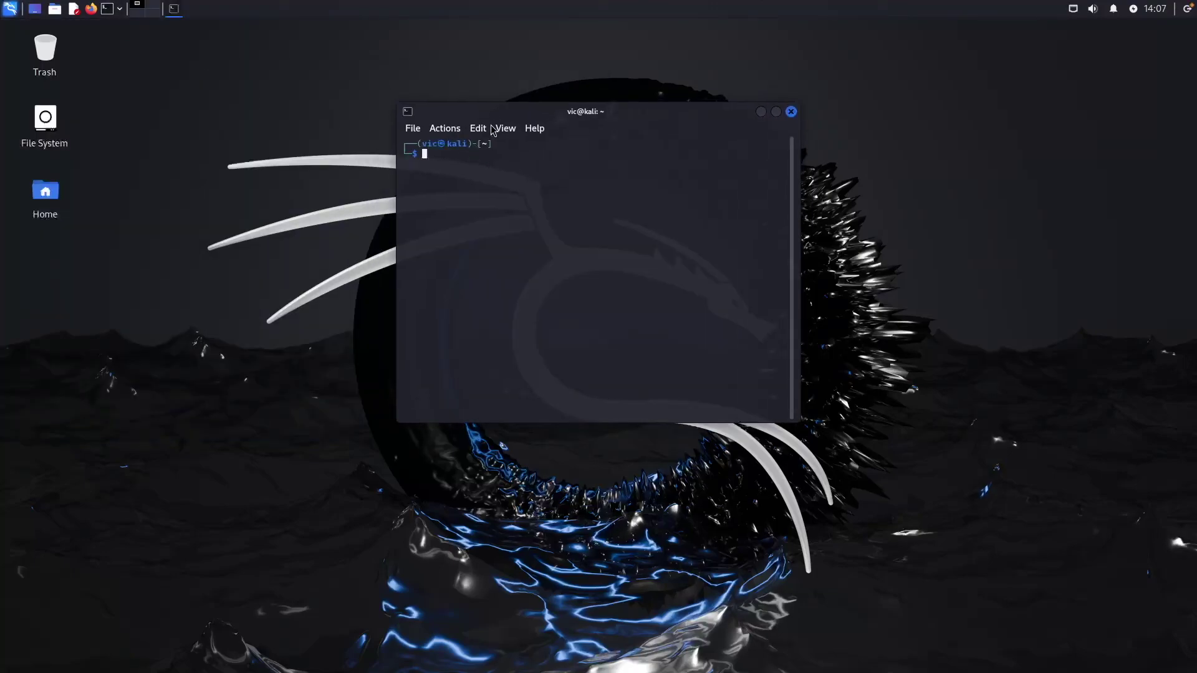
left_click_drag(502, 112, 476, 210)
type("whoami")
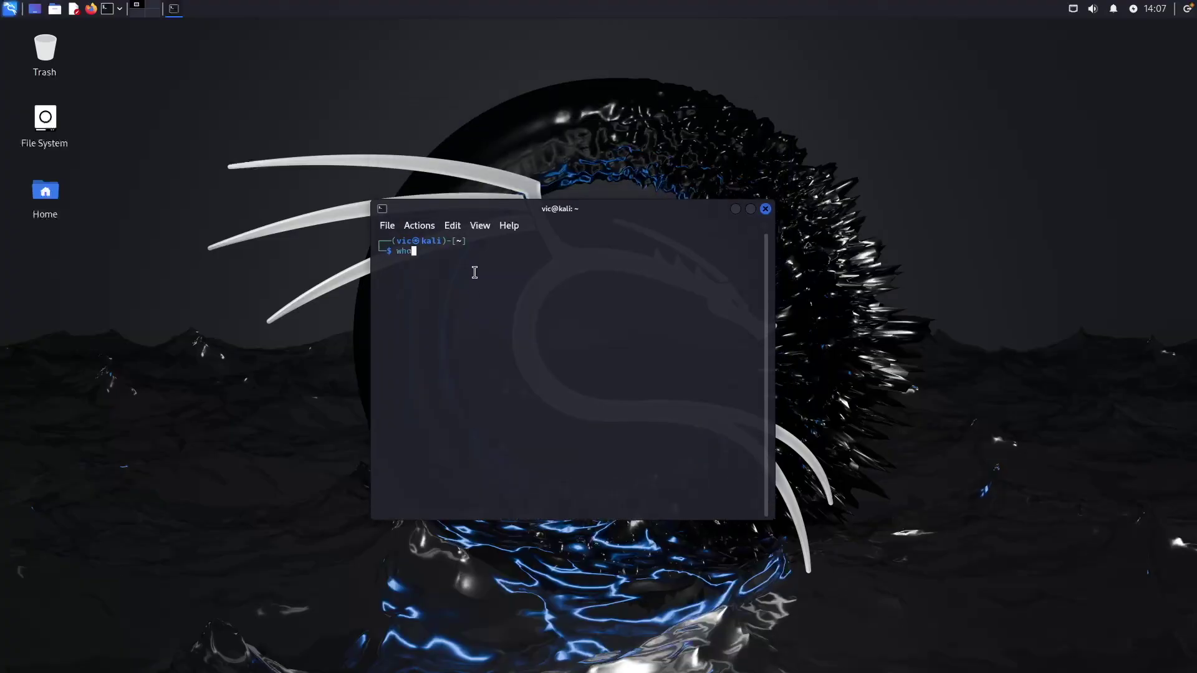
key("Return")
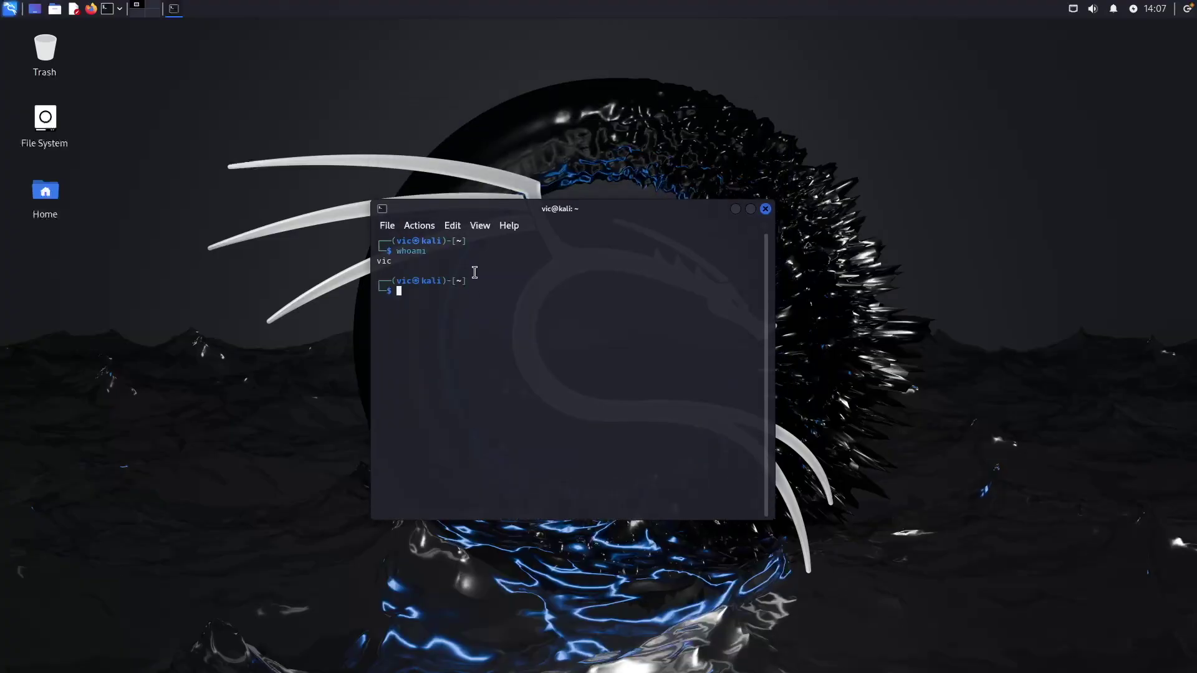